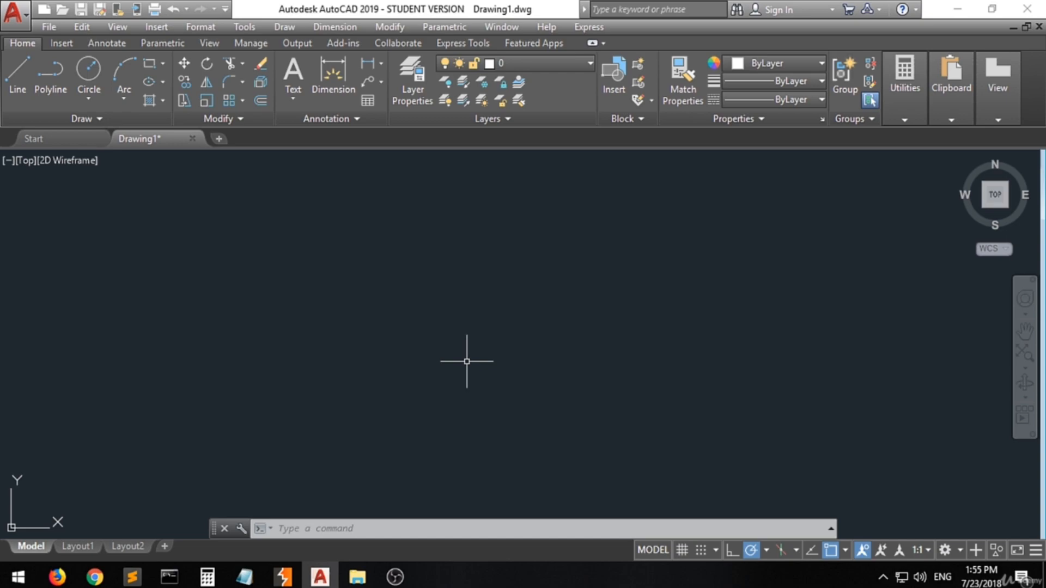
# Step: Draw a single line rising diagonally to the right in the left half of the empty drawing area
pyautogui.click(18, 85)
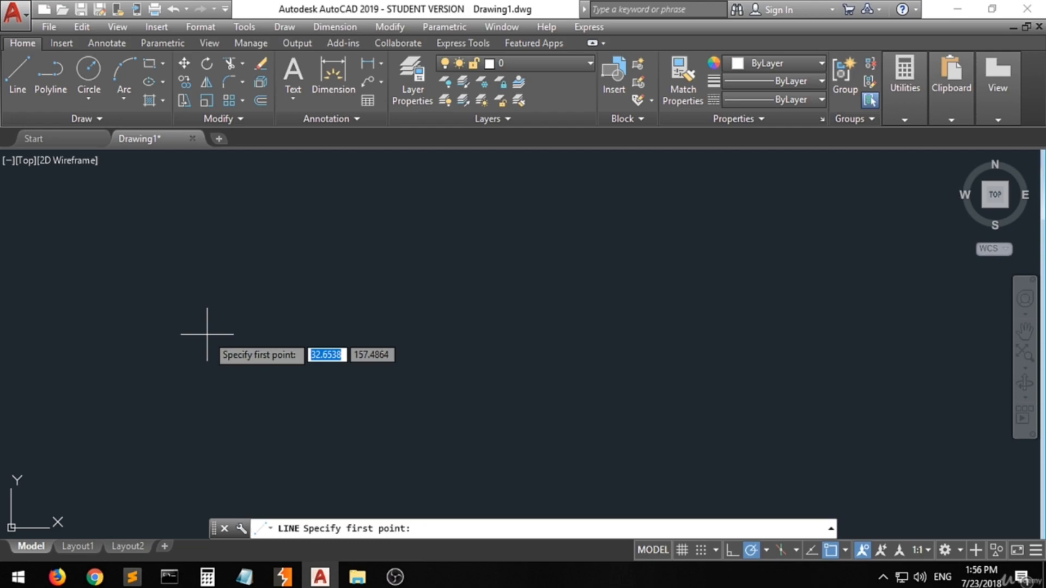
pyautogui.click(190, 368)
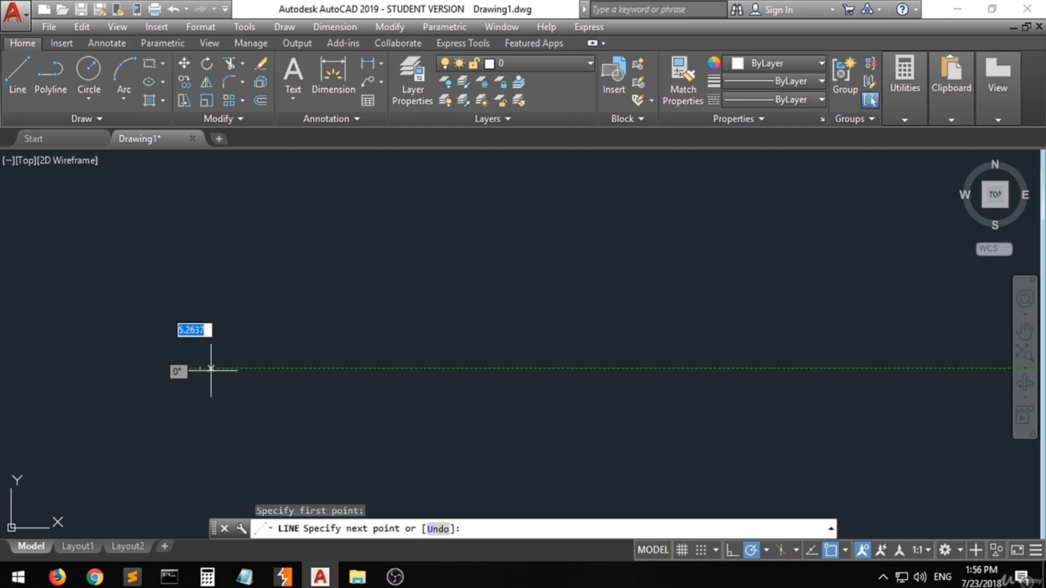
pyautogui.click(378, 268)
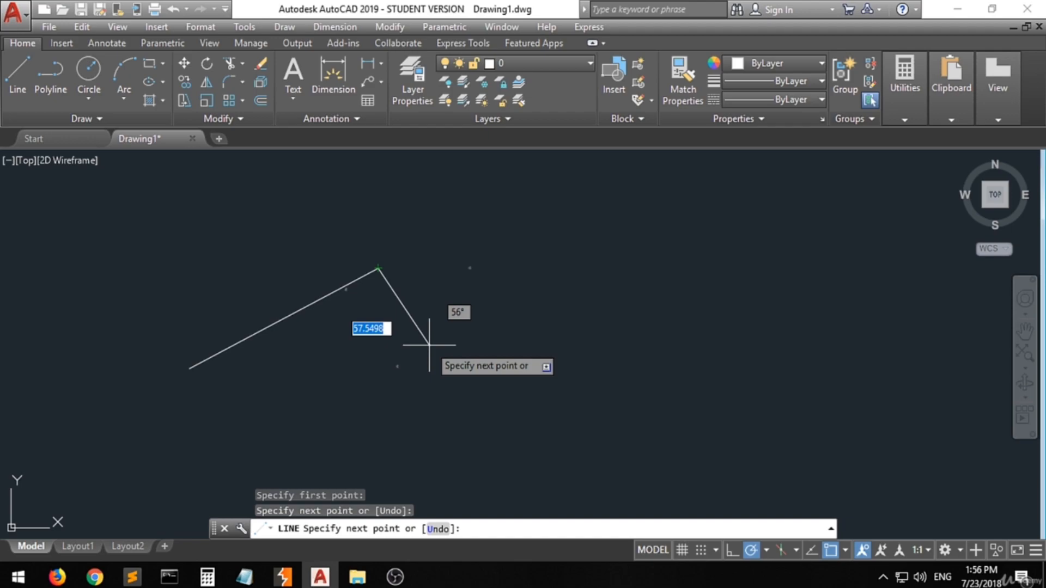
pyautogui.press('Return')
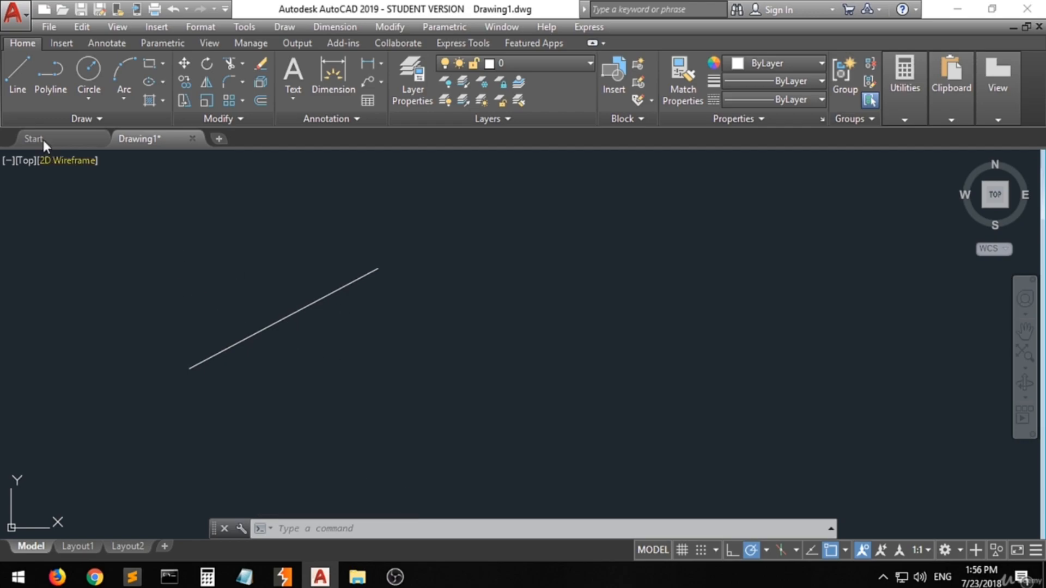
# Step: Draw a zigzag chain of six connected line segments starting from the upper endpoint of the existing line
pyautogui.click(13, 74)
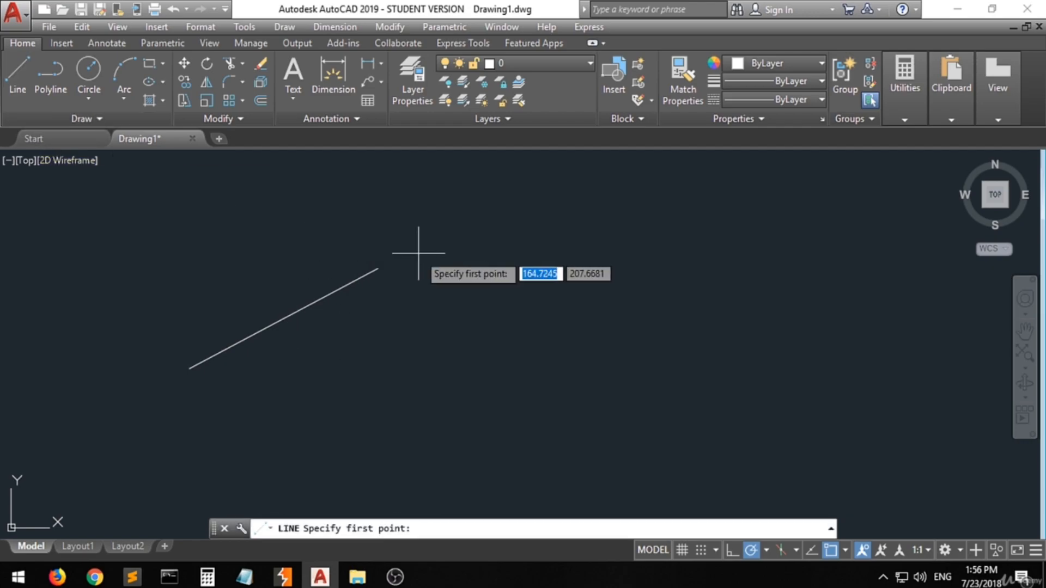
pyautogui.click(378, 269)
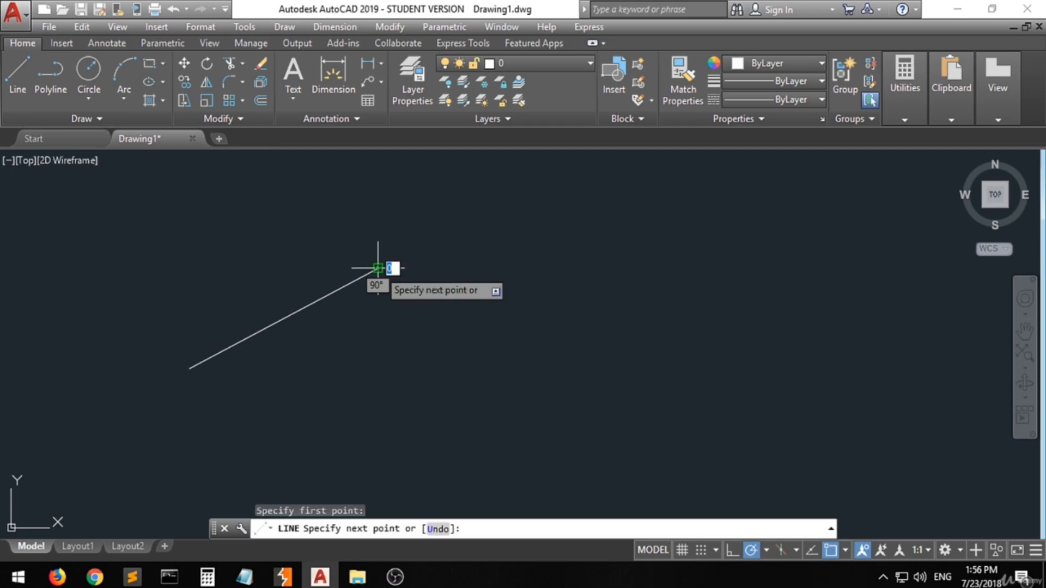
pyautogui.click(549, 343)
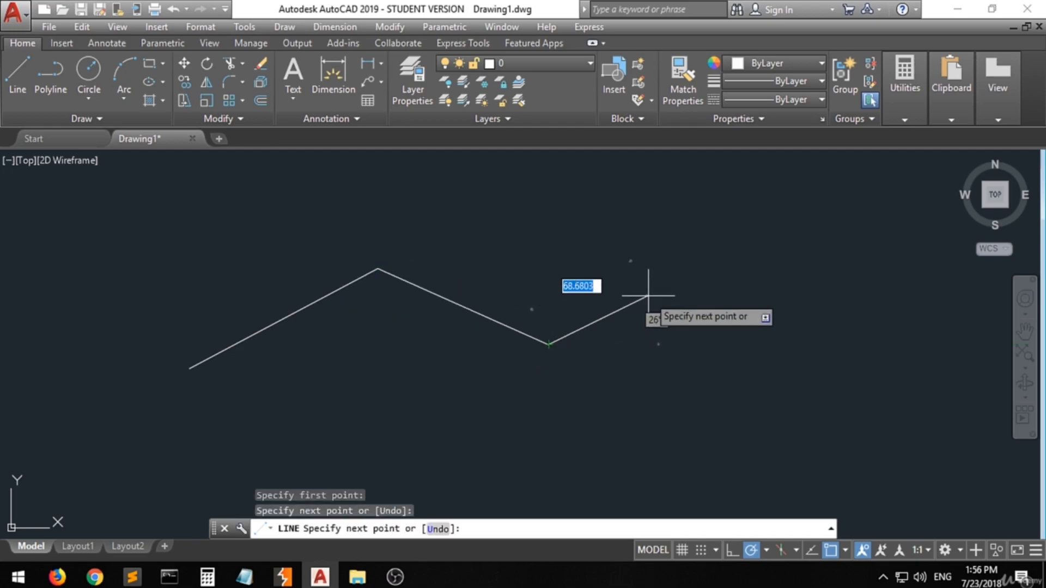
pyautogui.click(697, 249)
pyautogui.click(567, 215)
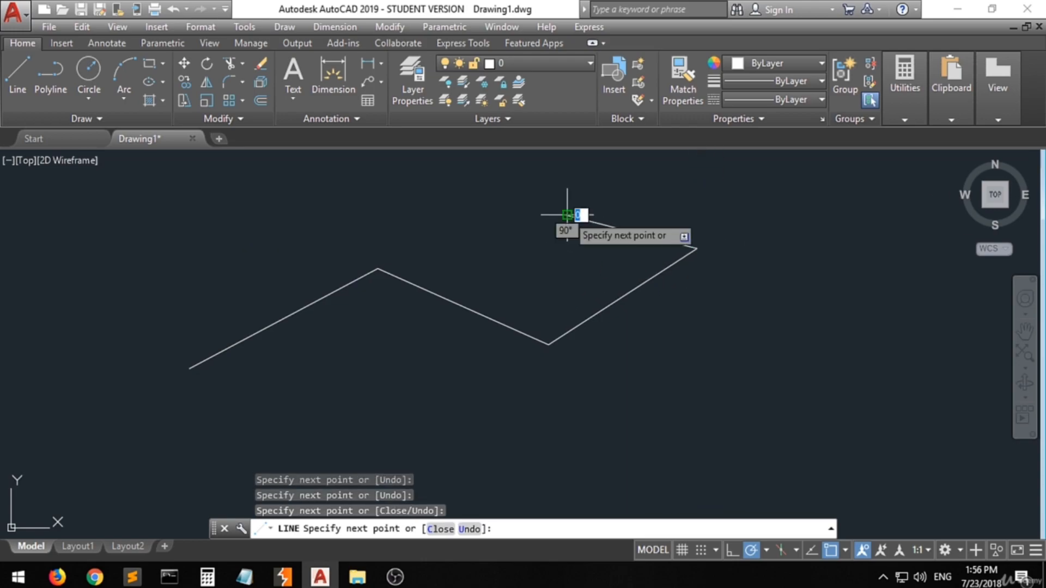
pyautogui.click(488, 367)
pyautogui.click(692, 408)
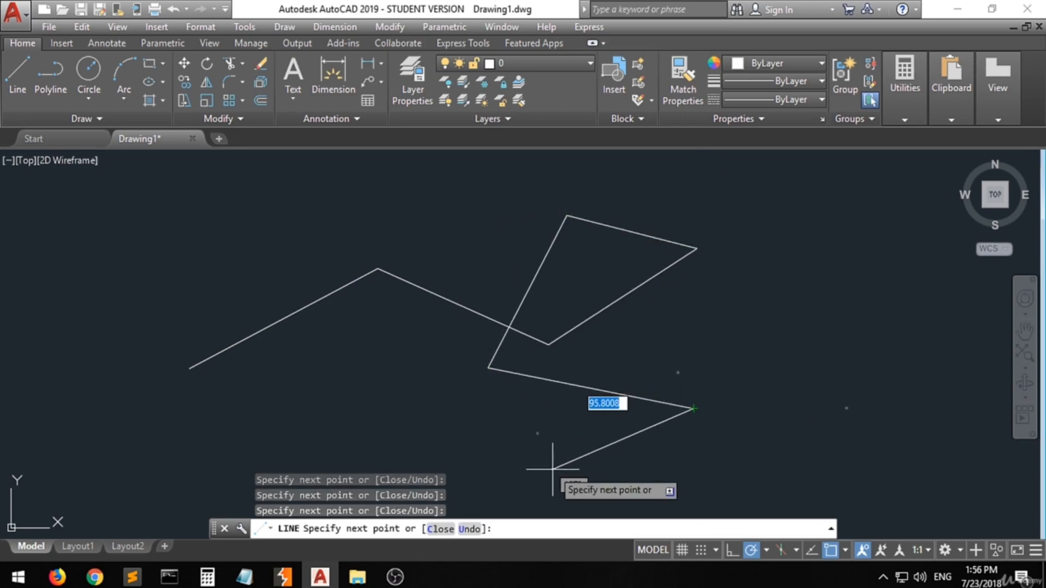
pyautogui.click(553, 469)
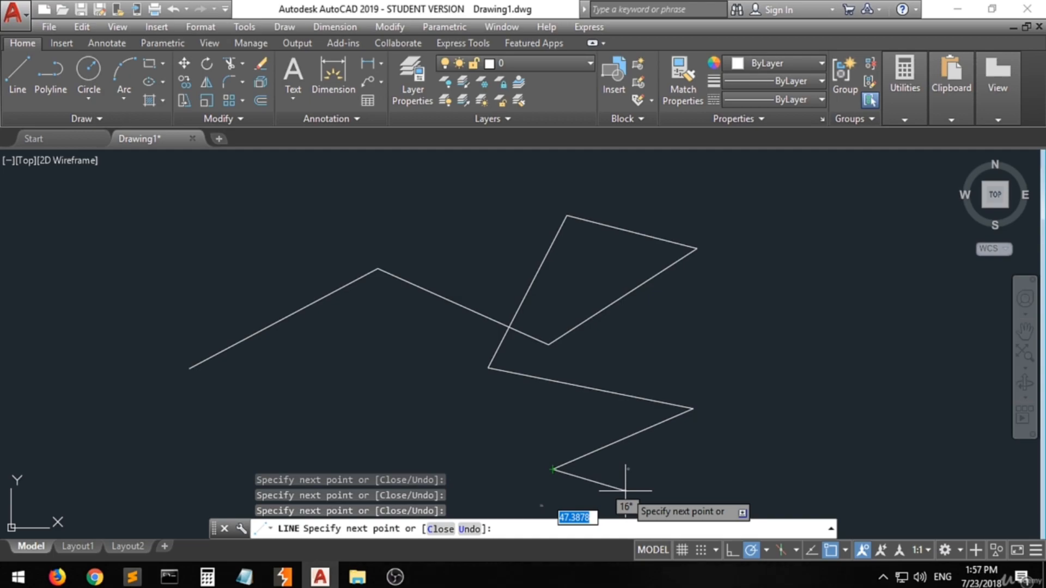
pyautogui.press('Escape')
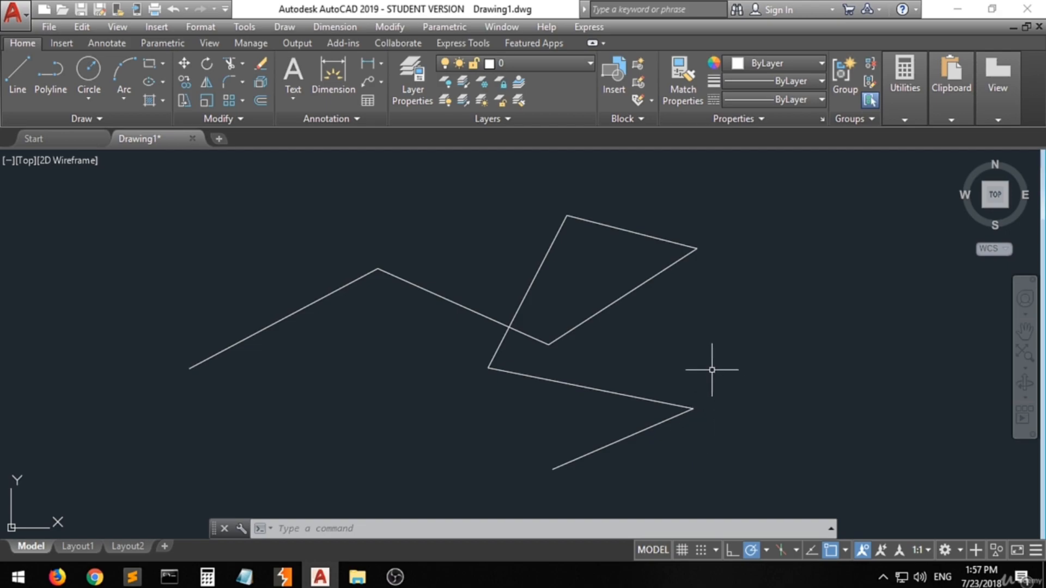
# Step: Delete all the lines together with a crossing selection and undo the deletion
pyautogui.click(780, 179)
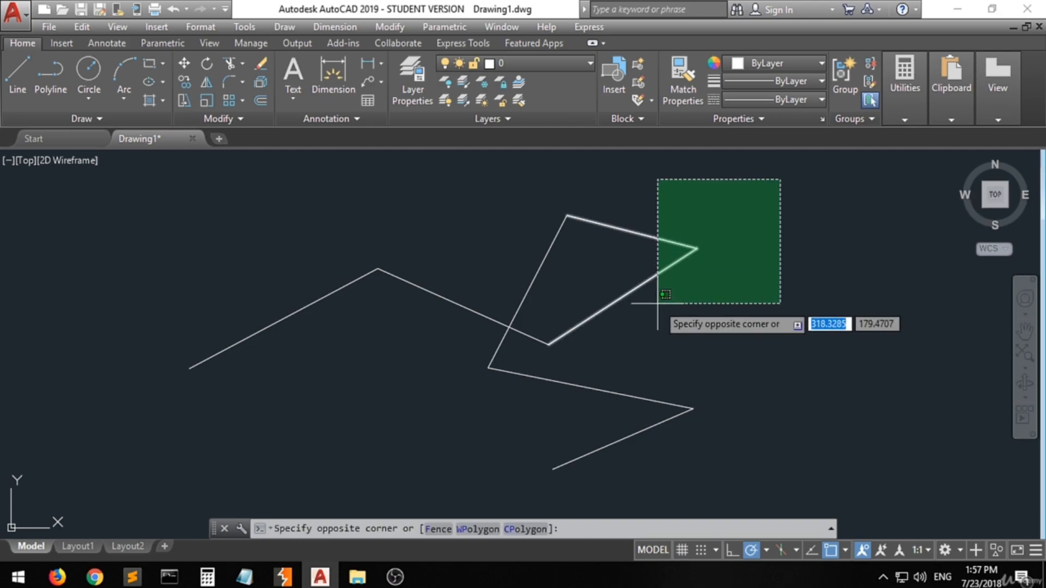
pyautogui.click(130, 476)
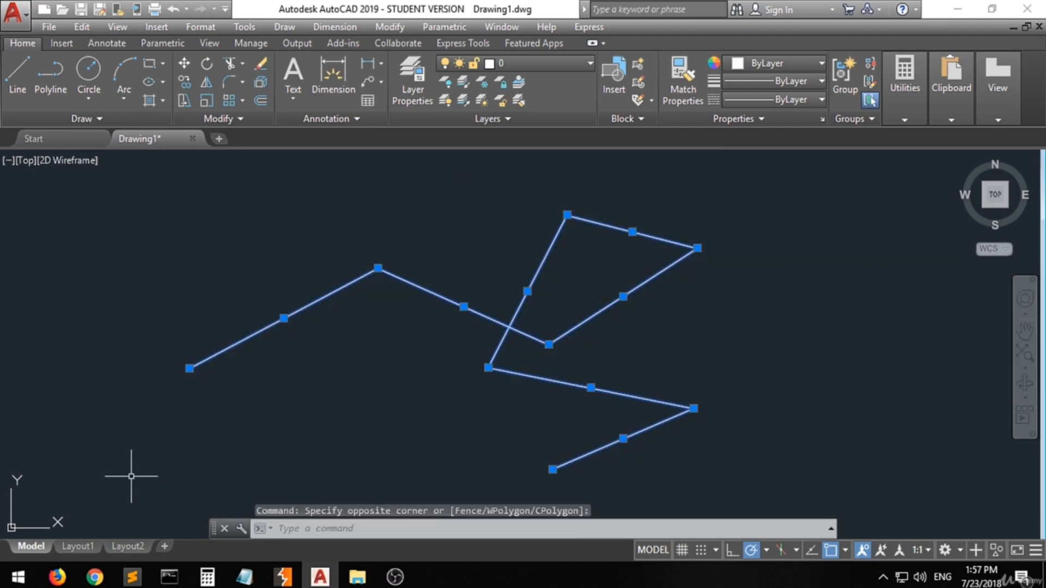
pyautogui.press('Delete')
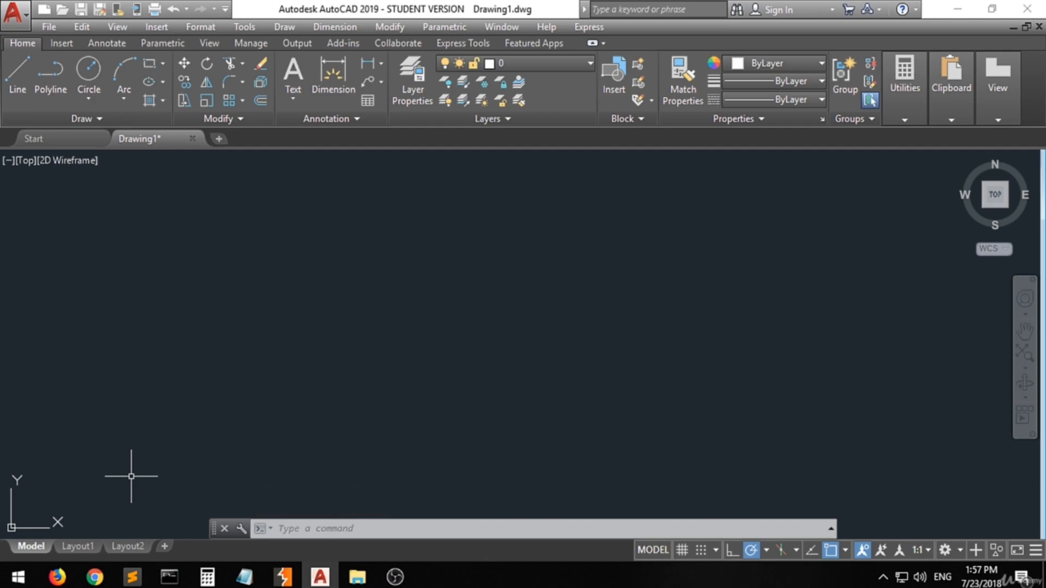
pyautogui.hotkey('ctrl', 'z')
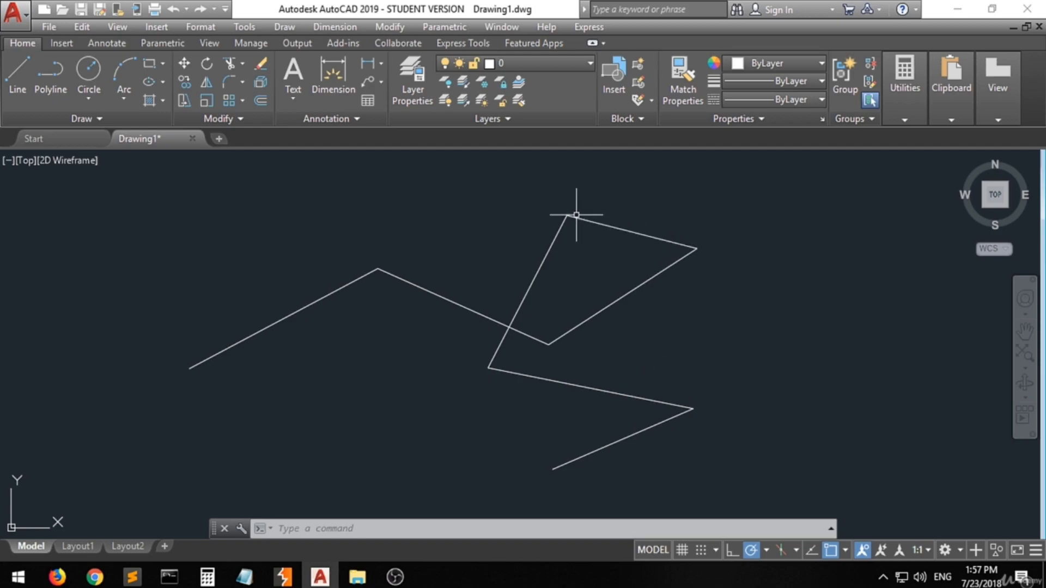
# Step: Erase three lines with the Erase command: the first two zigzag segments and the last, lowest segment
pyautogui.click(259, 66)
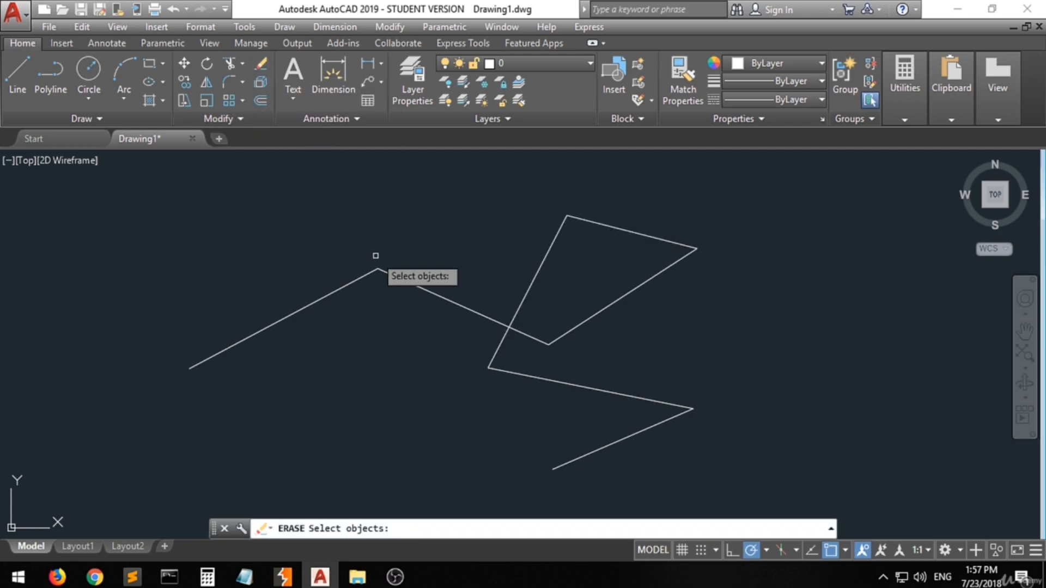
pyautogui.click(414, 287)
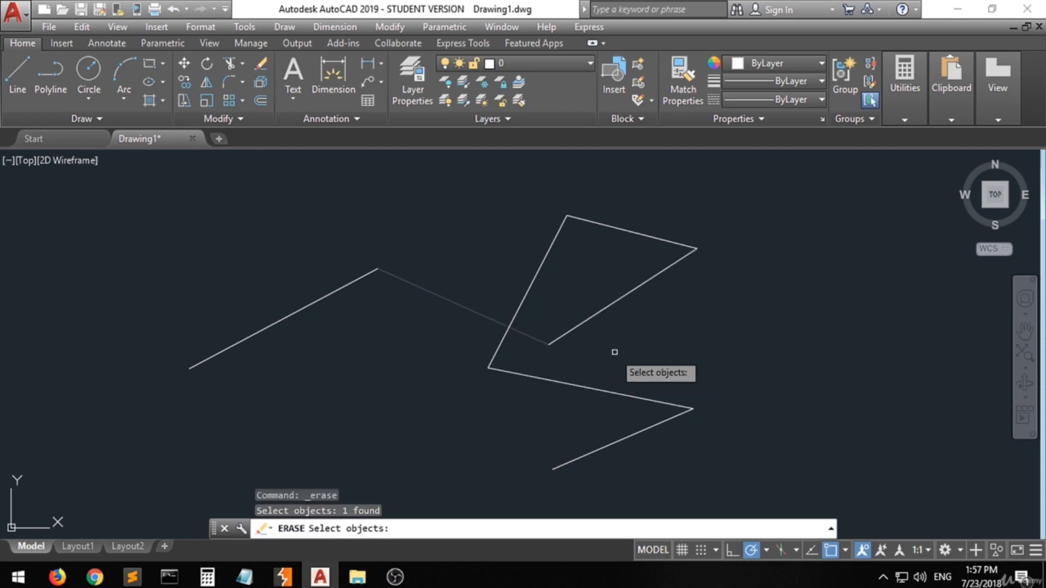
pyautogui.click(599, 316)
pyautogui.click(595, 449)
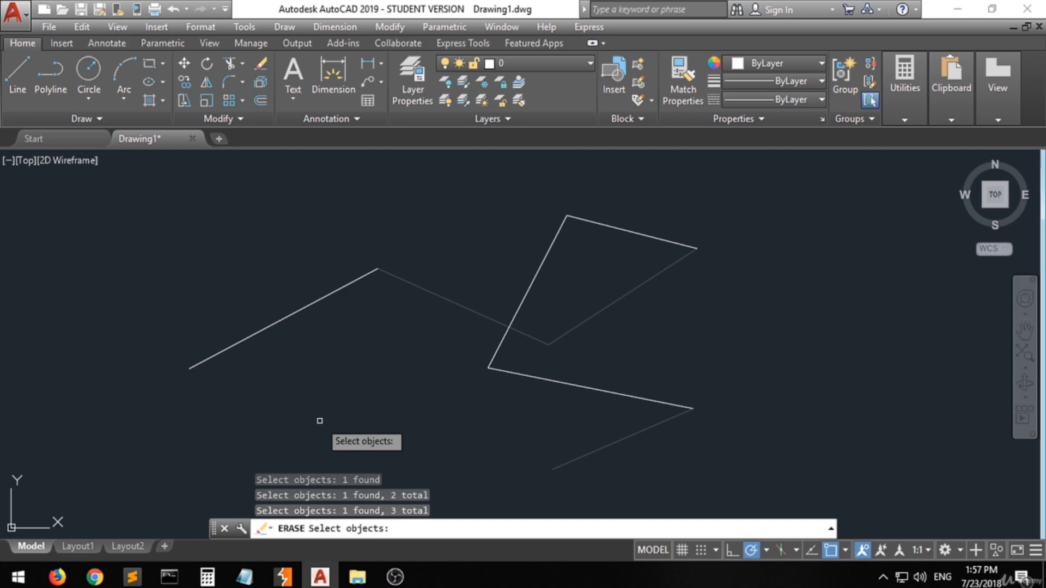
pyautogui.press('Return')
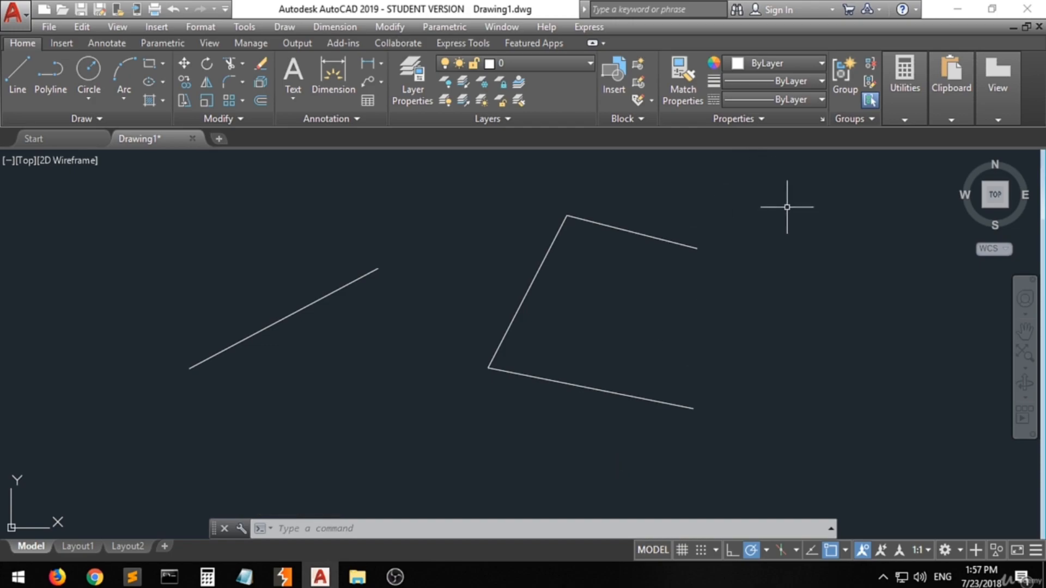
# Step: Delete the steep line joining the two right-hand lines, and clear the three remaining lines from the drawing
pyautogui.click(536, 276)
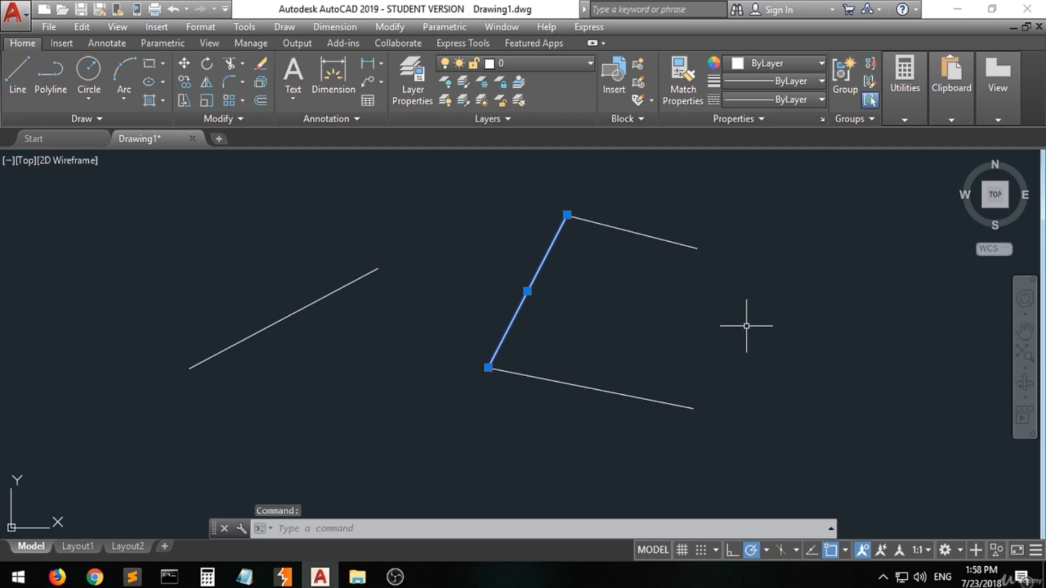
pyautogui.press('Delete')
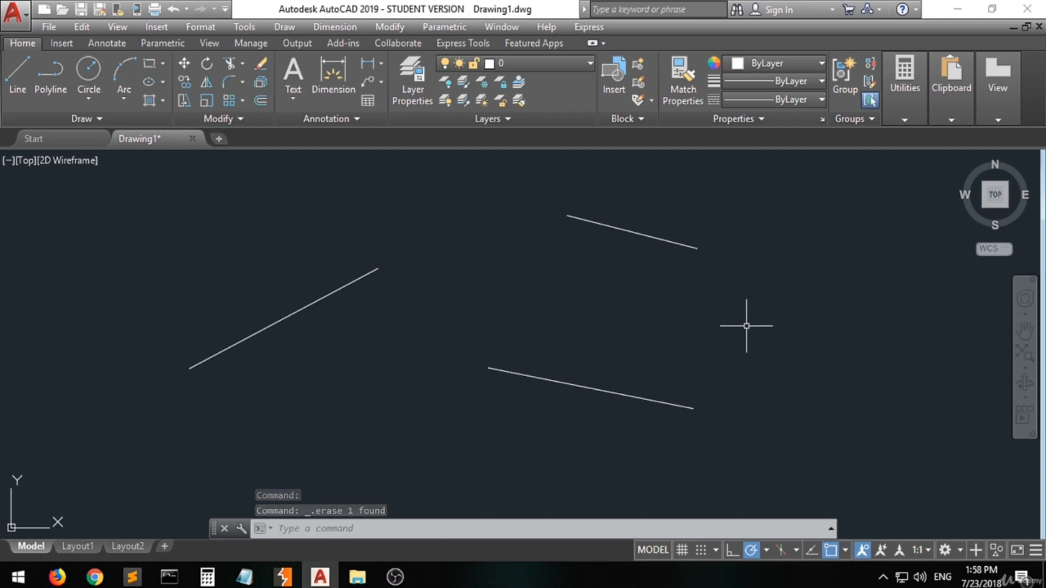
pyautogui.click(763, 206)
pyautogui.click(217, 418)
pyautogui.press('Delete')
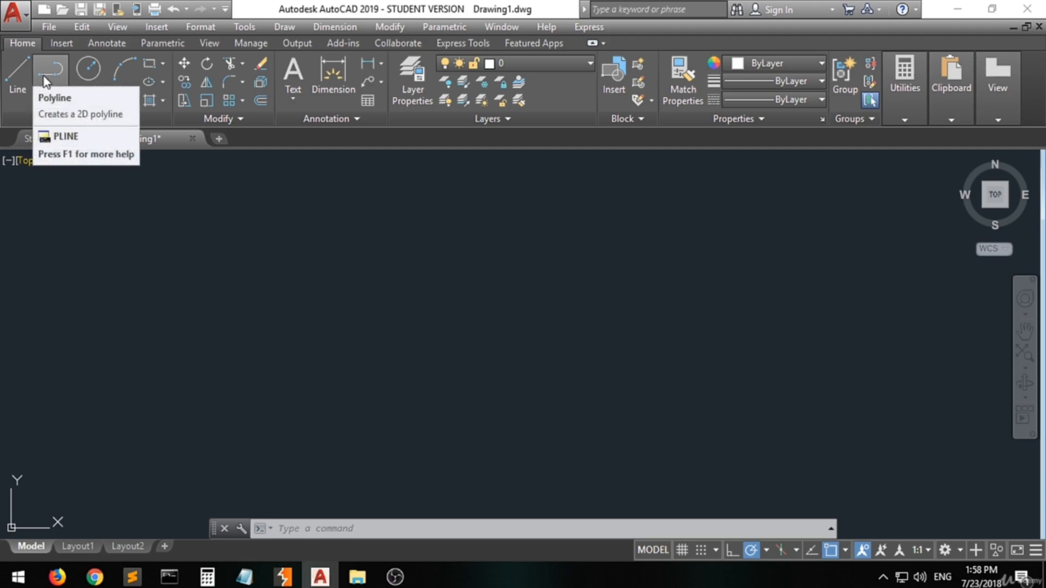
# Step: Draw a four-sided box about 64.5 units high with the Line tool in the upper left part of the drawing
pyautogui.click(19, 75)
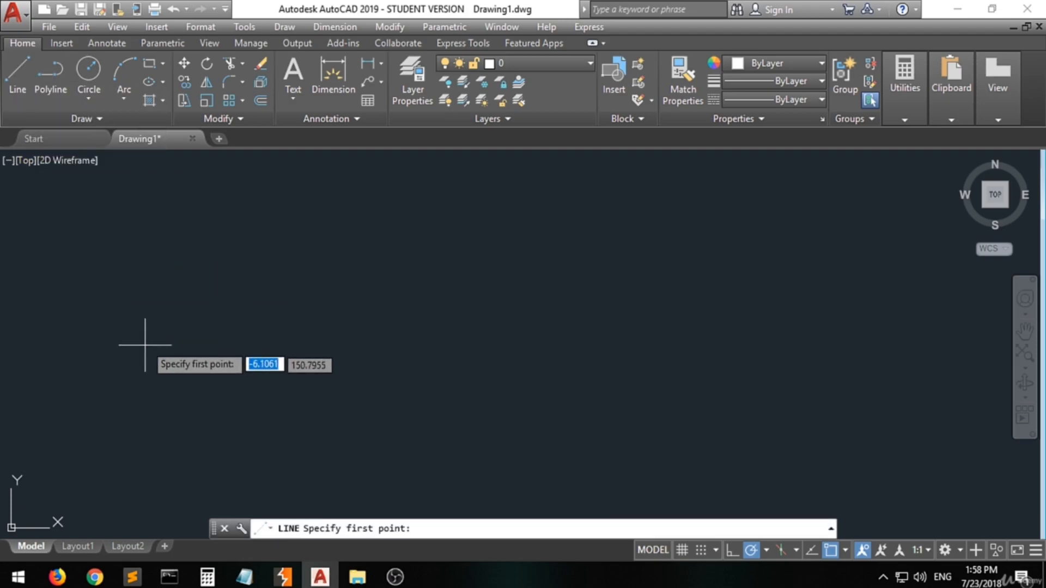
pyautogui.click(127, 230)
pyautogui.click(216, 229)
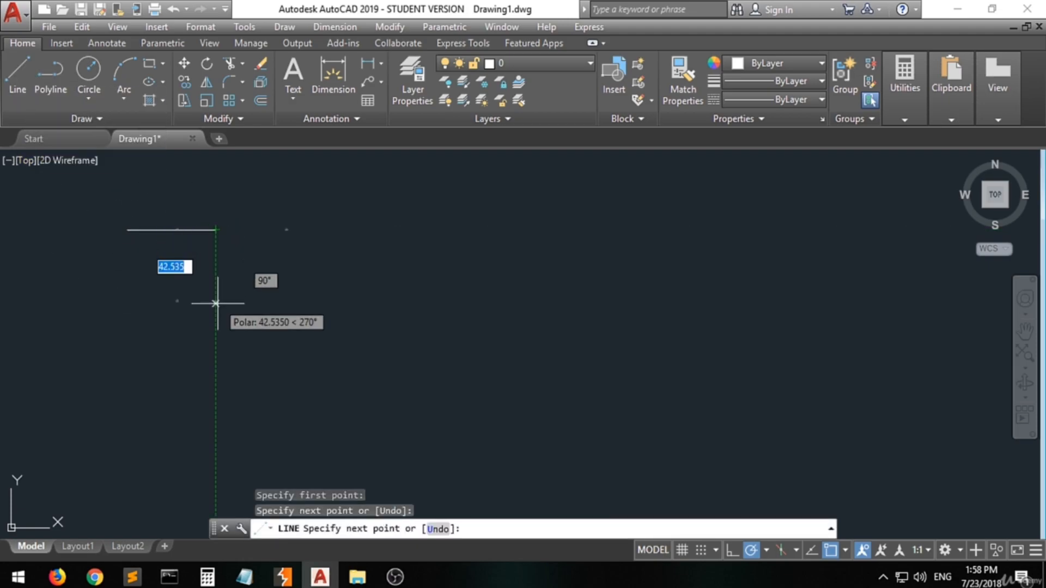
pyautogui.click(216, 333)
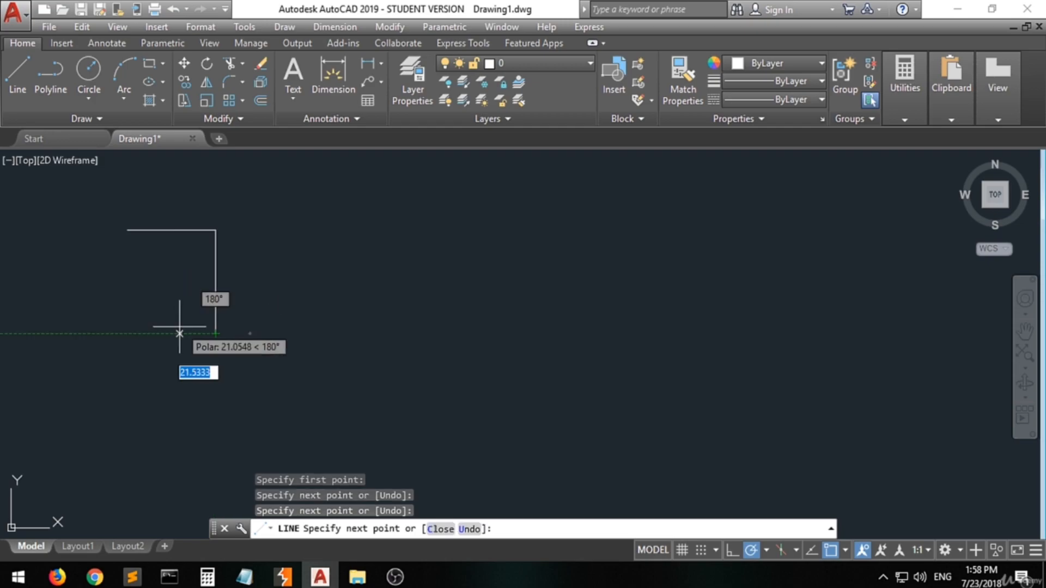
pyautogui.click(123, 333)
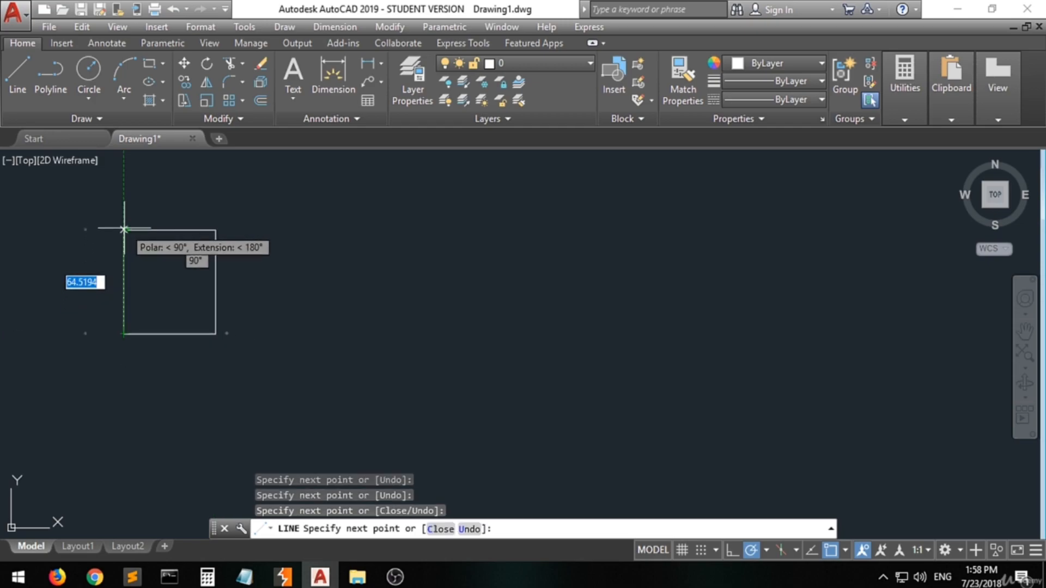
pyautogui.click(123, 229)
pyautogui.press('Return')
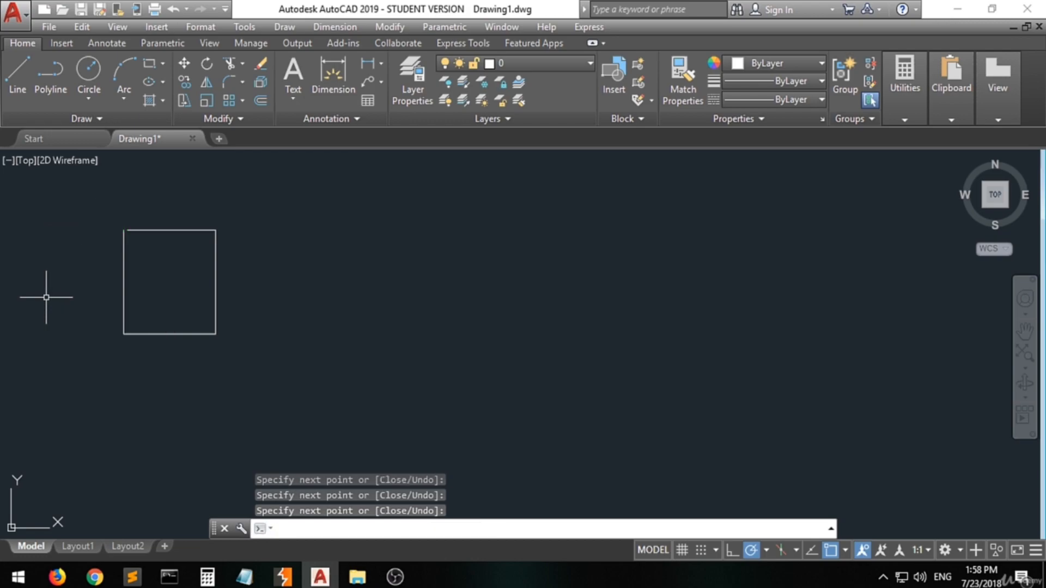
# Step: Draw a second four-sided box about 63 units wide with the Polyline tool, to the right of the first box
pyautogui.click(51, 74)
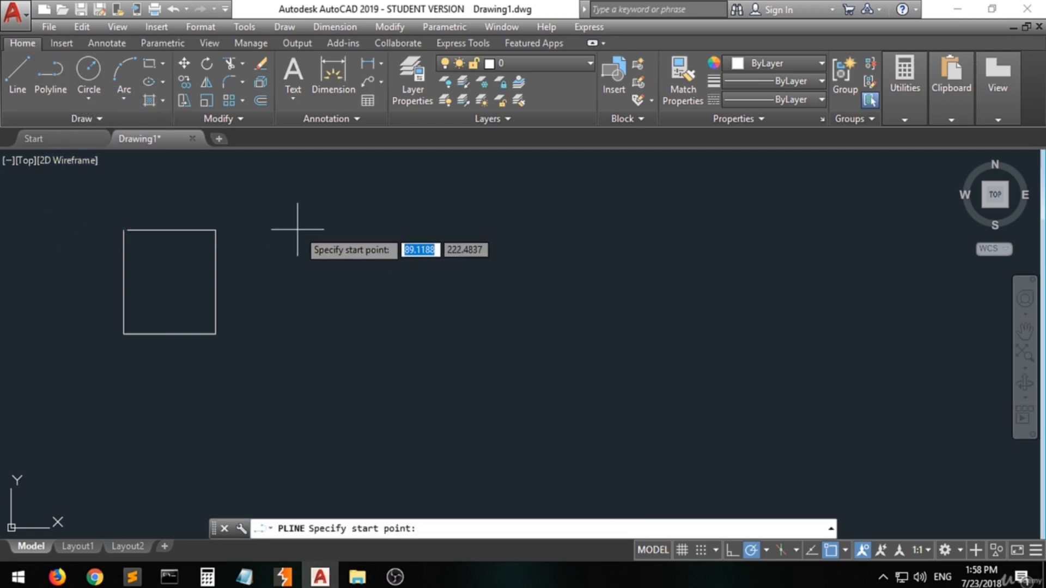
pyautogui.click(317, 230)
pyautogui.click(417, 229)
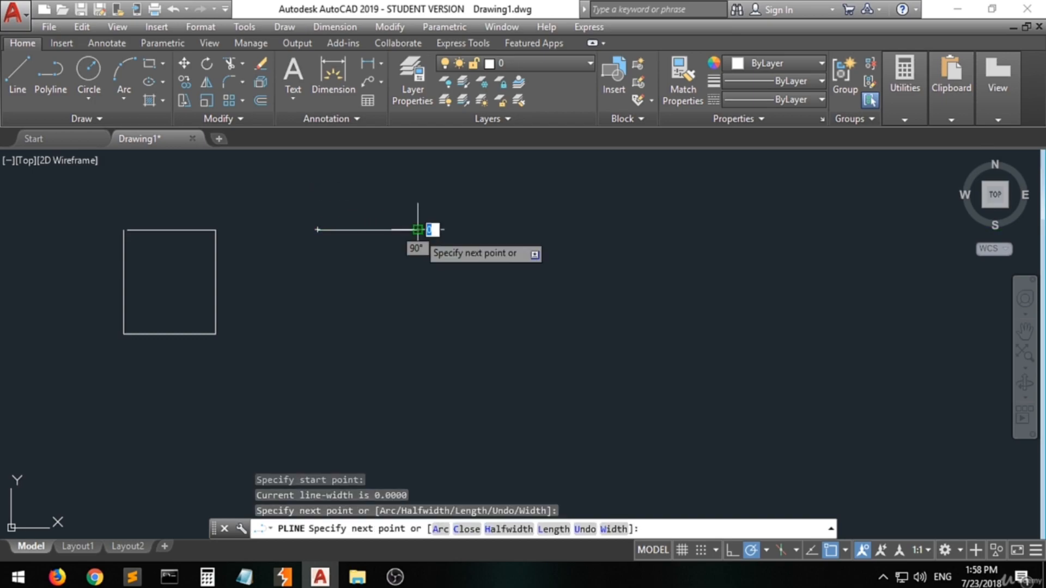
pyautogui.click(418, 357)
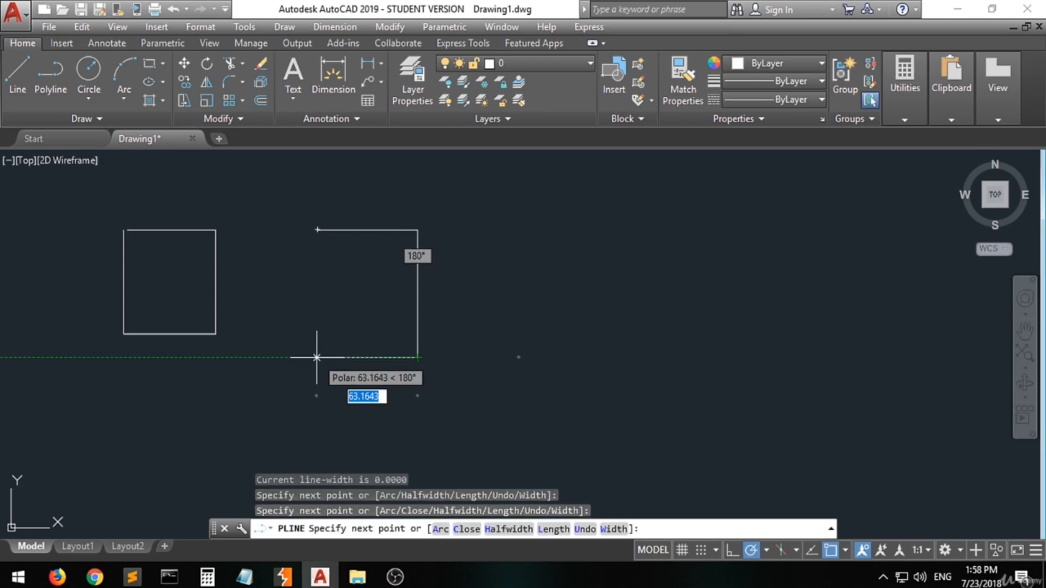
pyautogui.click(315, 358)
pyautogui.click(317, 229)
pyautogui.press('Return')
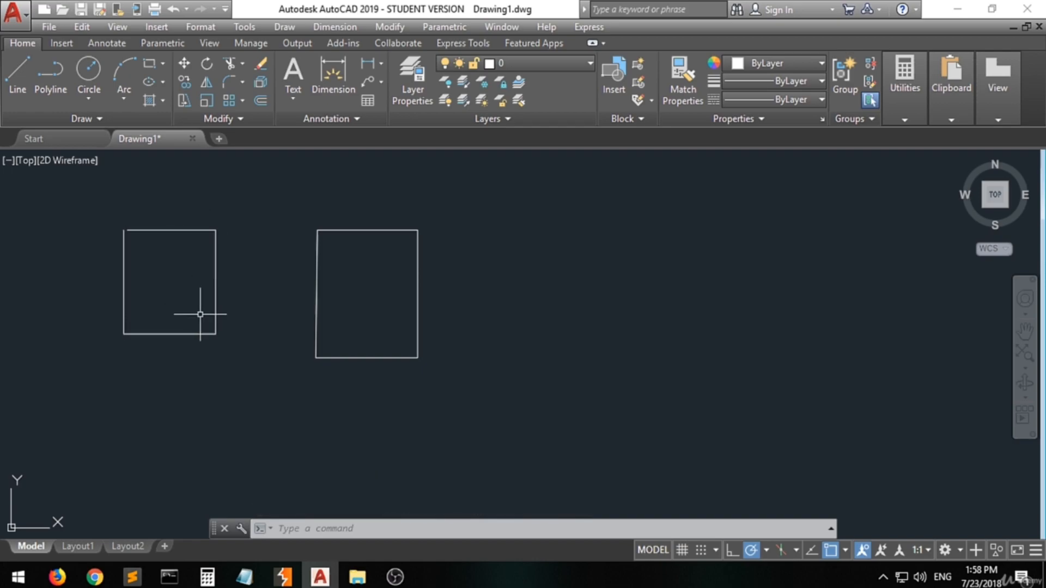
# Step: Inspect the separate sides of the line-drawn box and select the polyline box to compare how each behaves as an object
pyautogui.moveTo(216, 297)
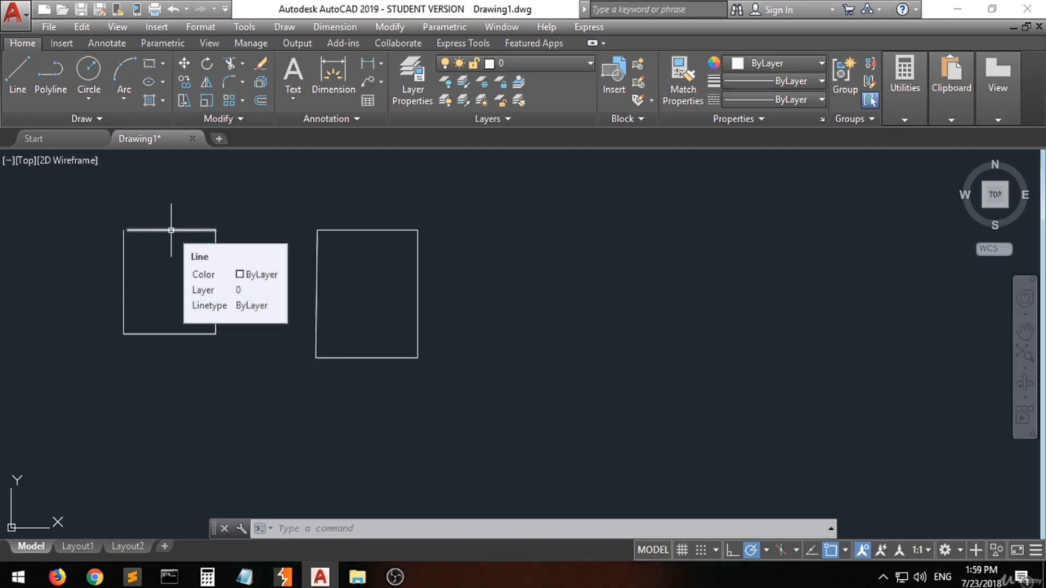
pyautogui.moveTo(122, 268)
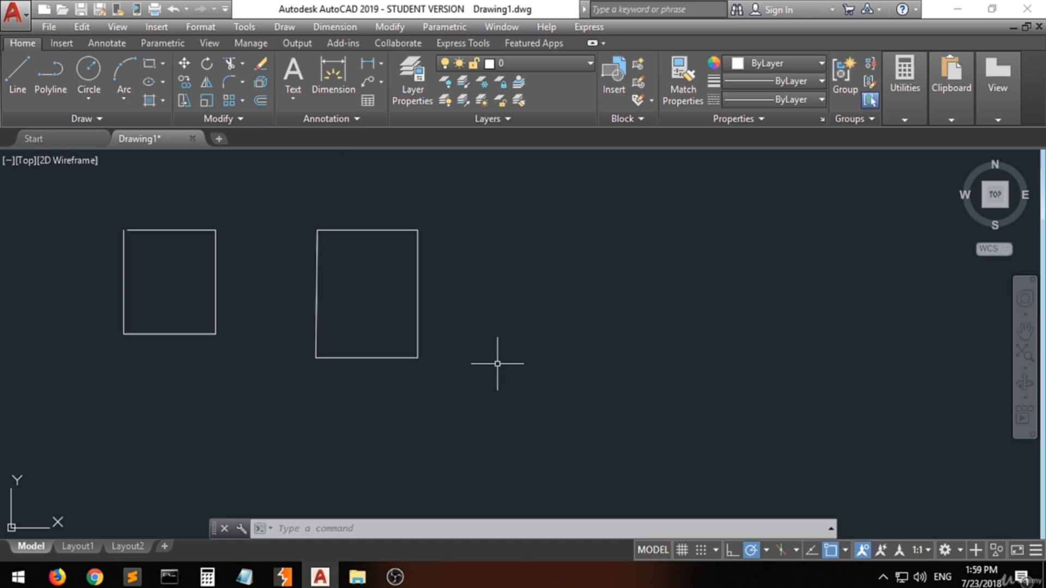
pyautogui.click(397, 229)
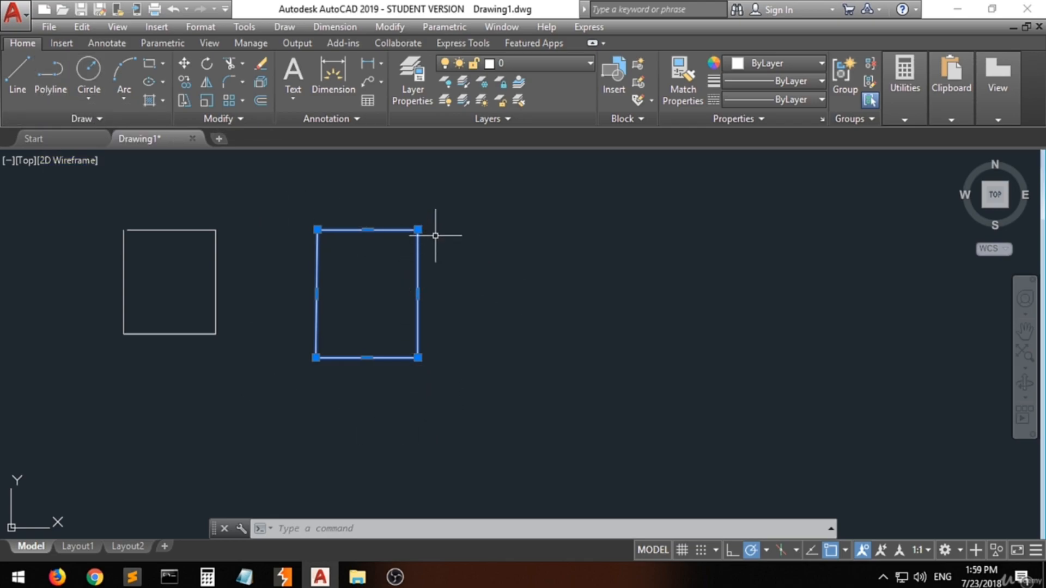
pyautogui.click(392, 381)
pyautogui.click(351, 425)
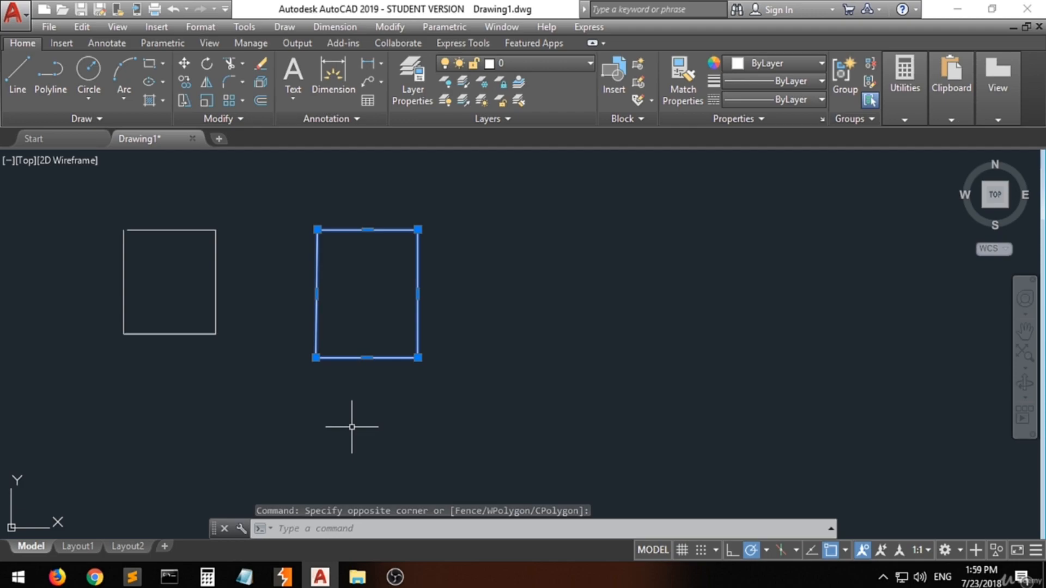
# Step: Deselect the polyline box, select the bottom and top sides of the line-drawn box to inspect them as separate objects, and clear the selection
pyautogui.press('Escape')
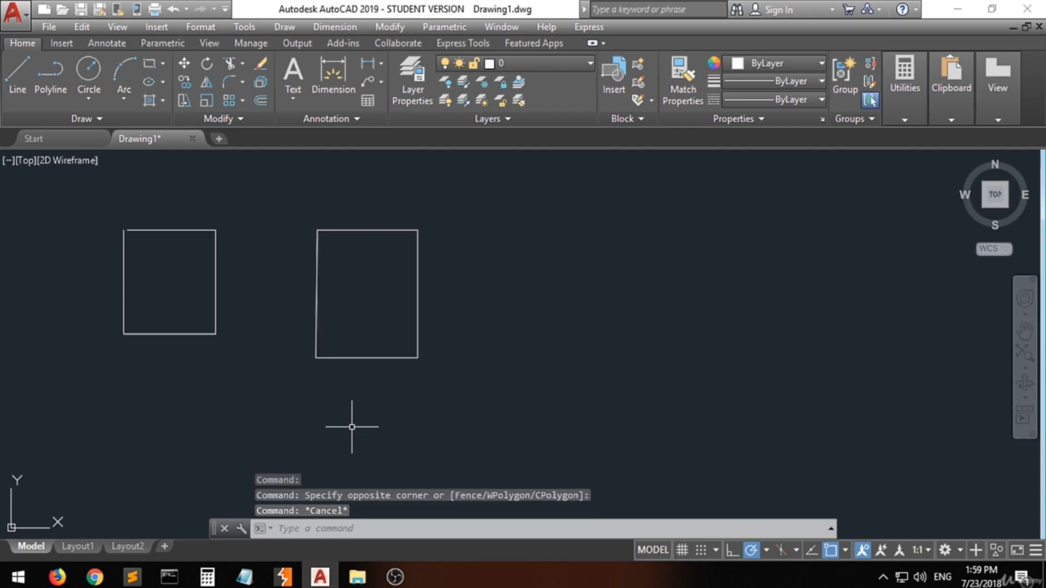
pyautogui.click(184, 333)
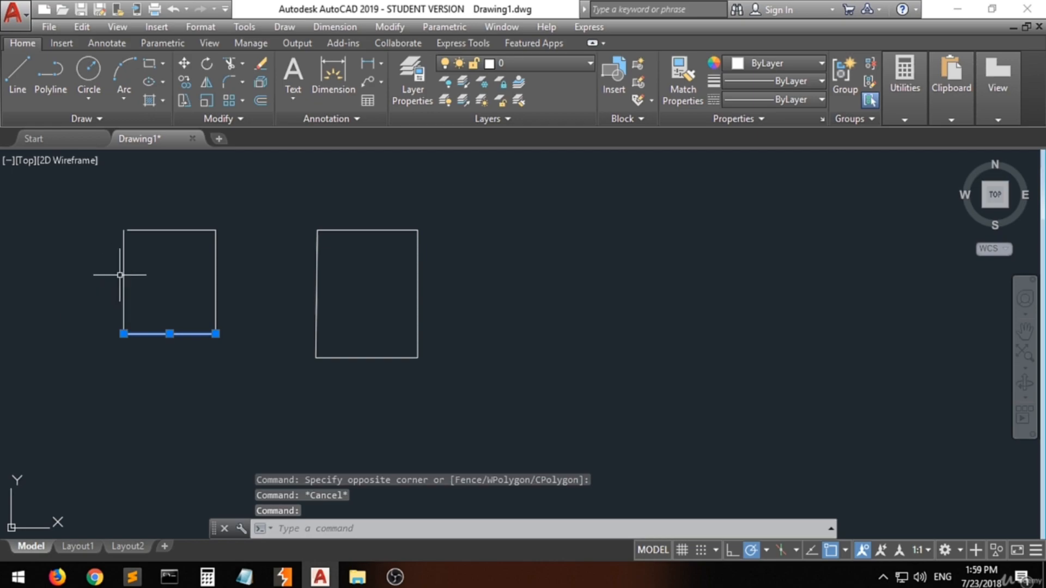
pyautogui.click(148, 229)
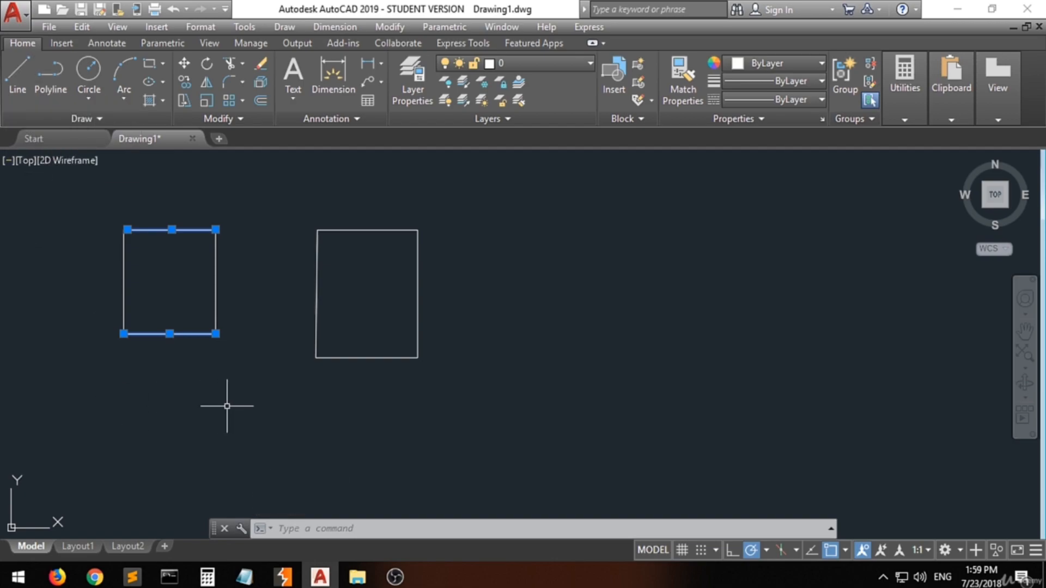
pyautogui.click(265, 428)
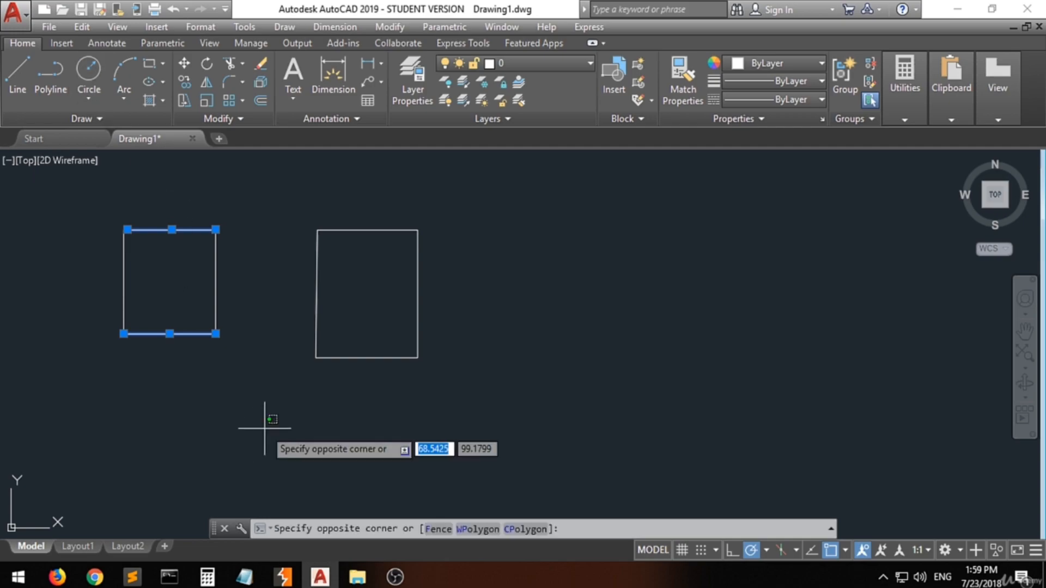
pyautogui.click(265, 428)
pyautogui.press('Escape')
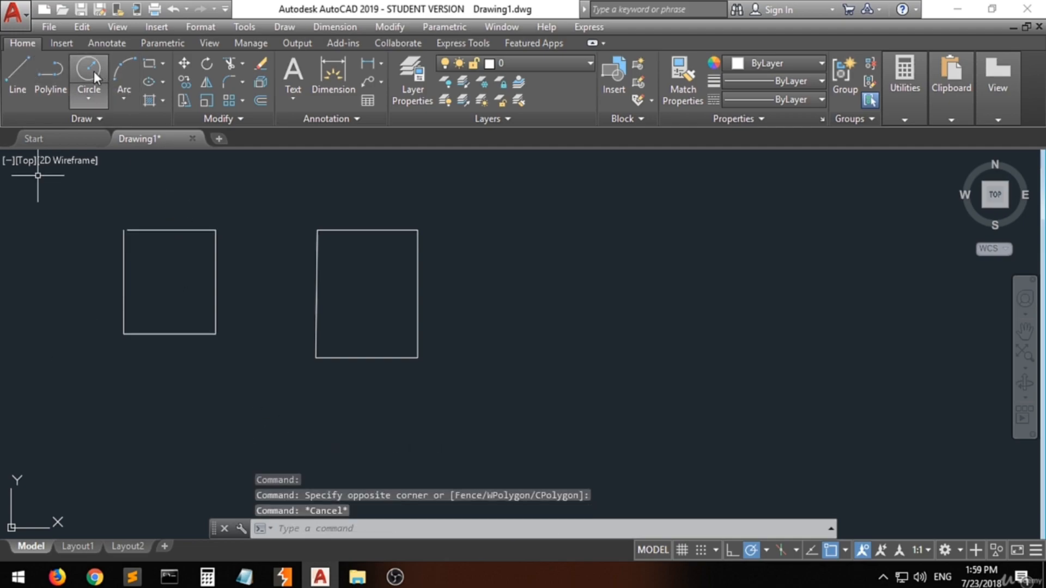
# Step: Draw a center-radius circle centred on the polyline box's lower-right corner and reaching its upper-right corner, with a radius of about 79.3 units
pyautogui.click(88, 100)
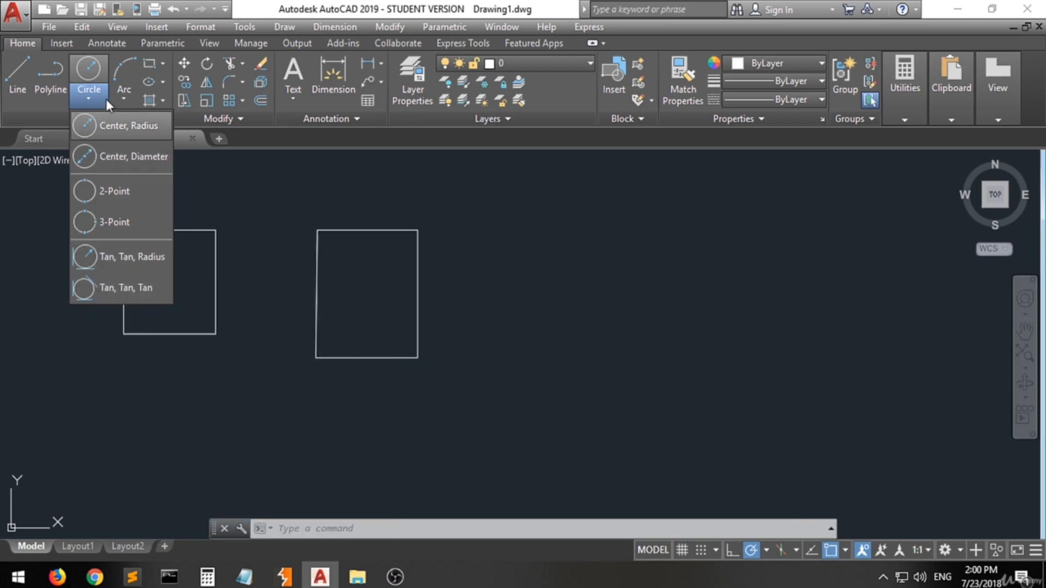
pyautogui.click(114, 130)
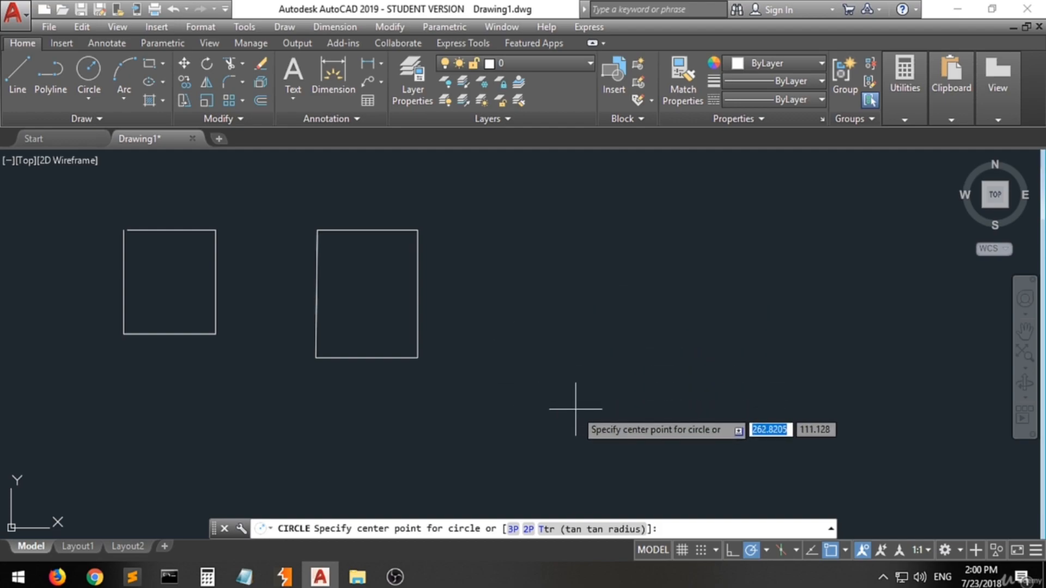
pyautogui.click(417, 358)
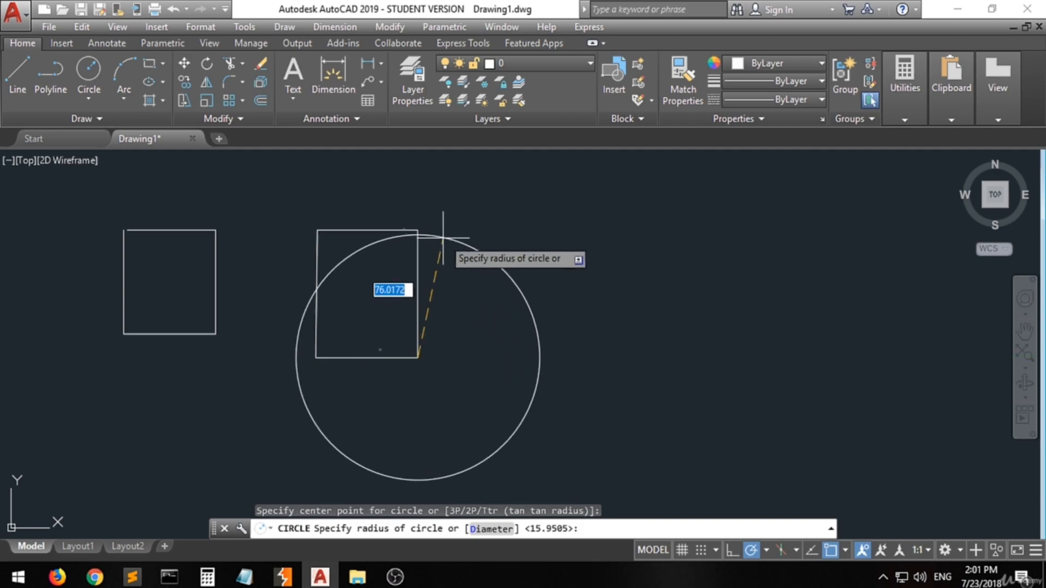
pyautogui.click(419, 229)
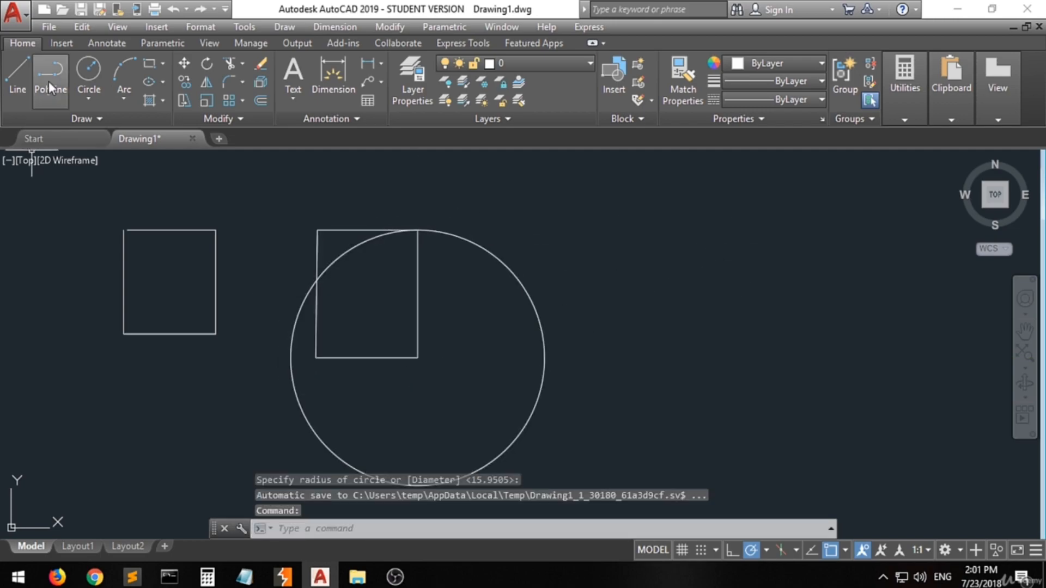
# Step: Draw a smaller concentric circle with a radius of about 26.5 units, centred on the polyline box's lower-right corner
pyautogui.click(89, 69)
pyautogui.click(418, 358)
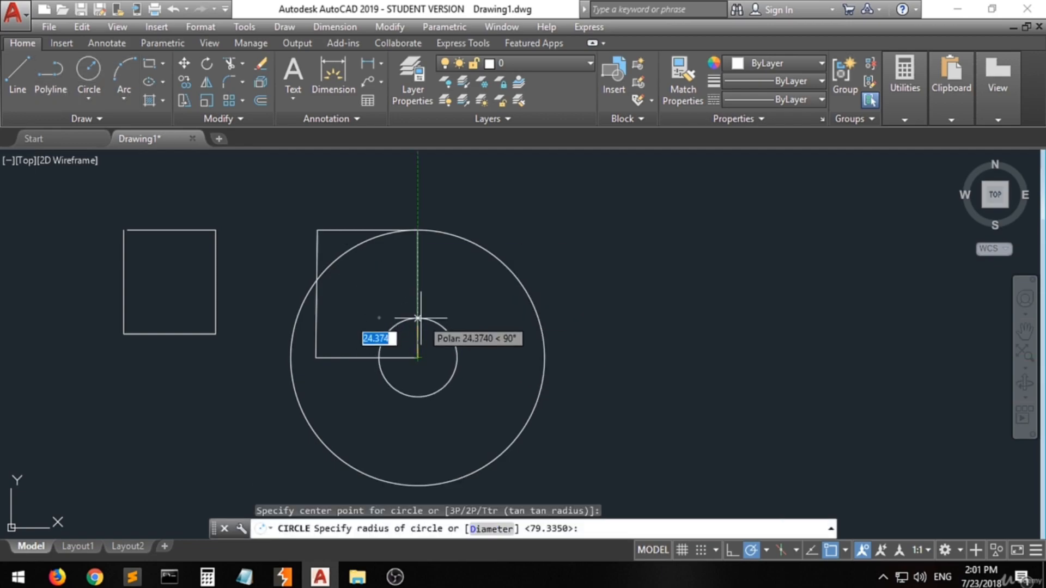
pyautogui.click(450, 330)
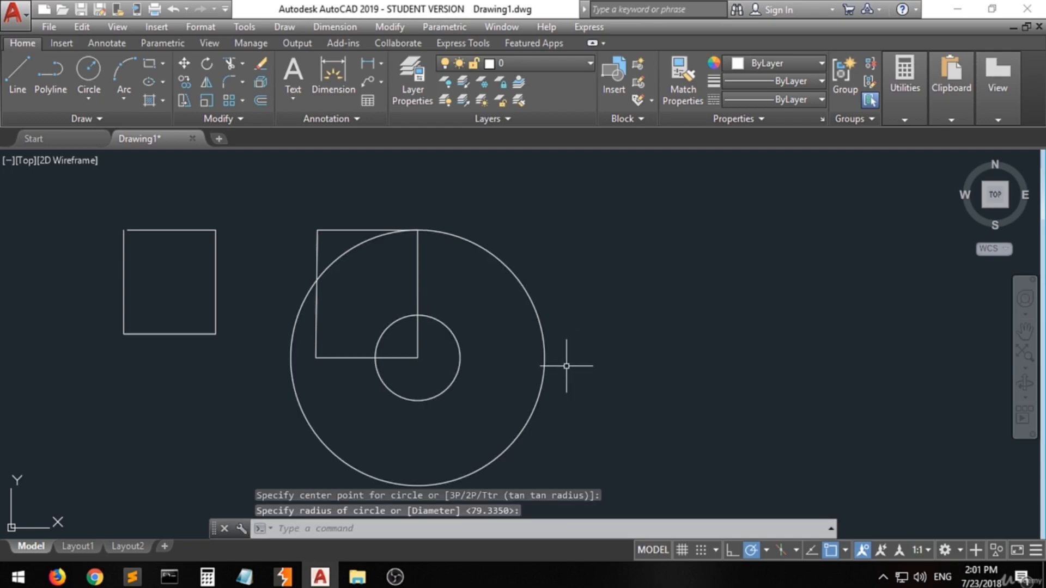
# Step: Draw a third circle centred on the polyline box's lower-right corner with an exact radius of 40
pyautogui.click(84, 71)
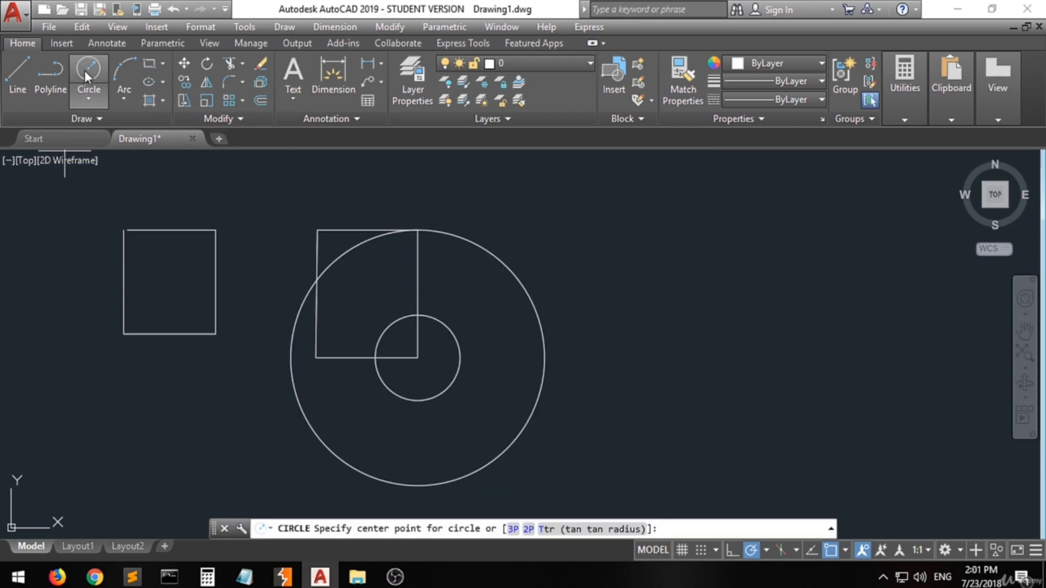
pyautogui.click(417, 358)
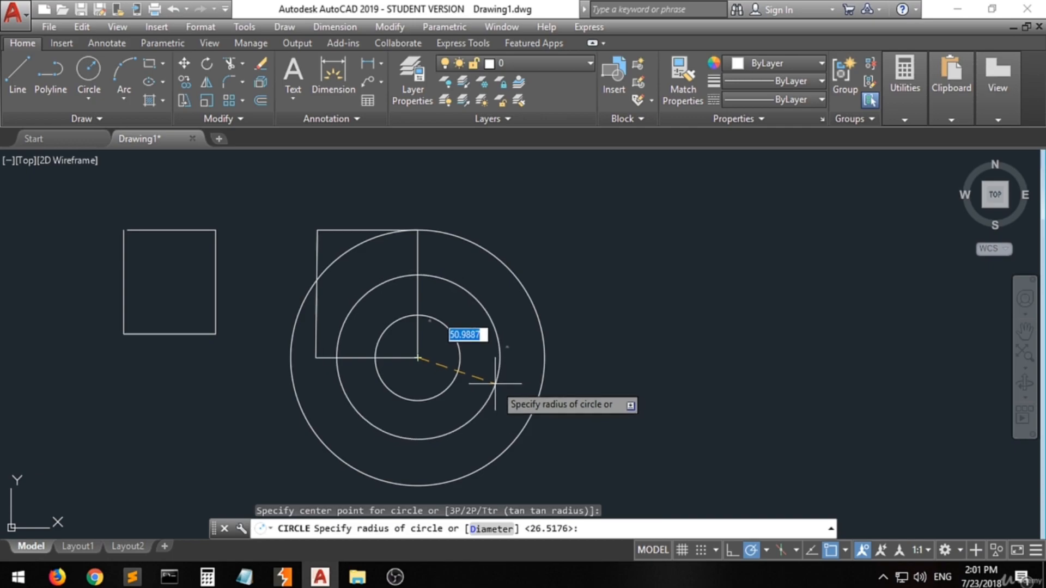
pyautogui.write('40')
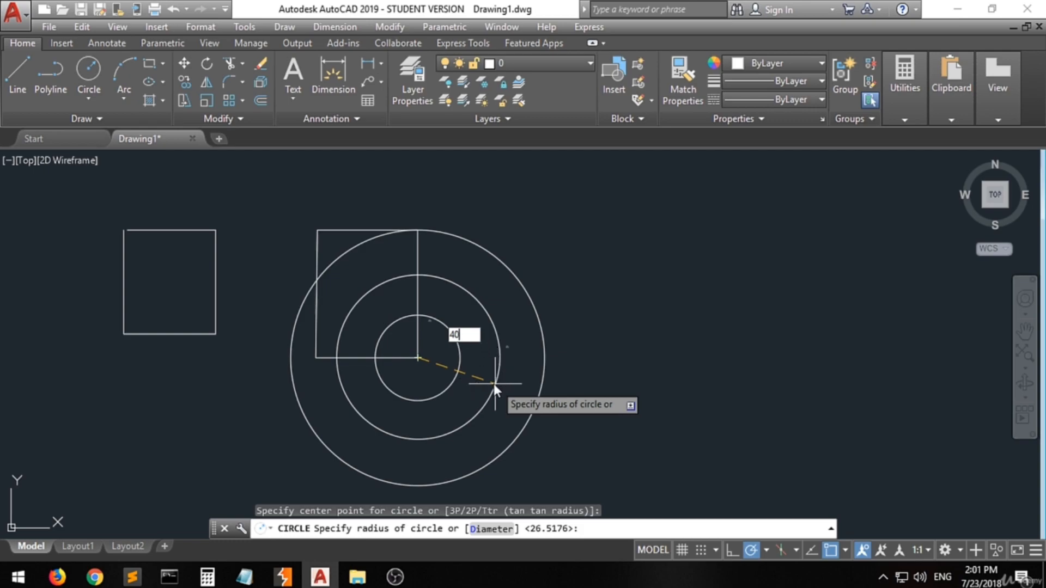
pyautogui.press('Return')
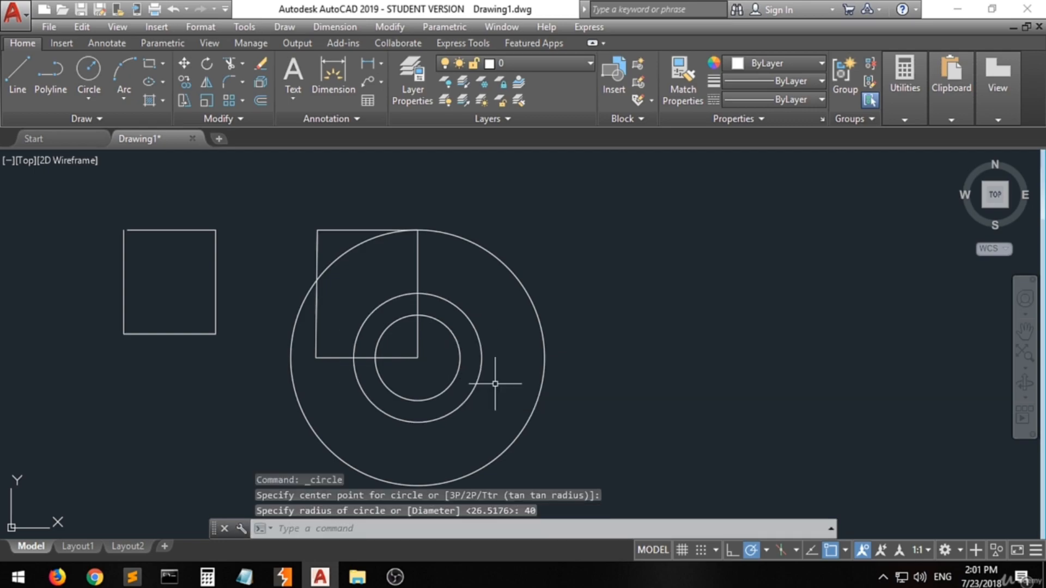
# Step: Select the three concentric circles together and delete them, keeping both boxes
pyautogui.moveTo(478, 374)
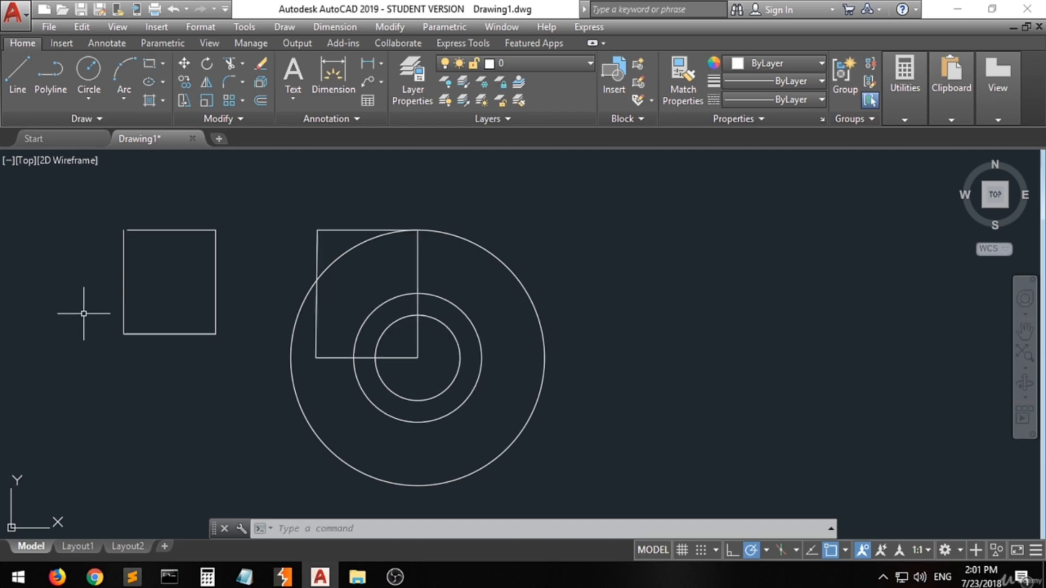
pyautogui.click(595, 257)
pyautogui.click(451, 358)
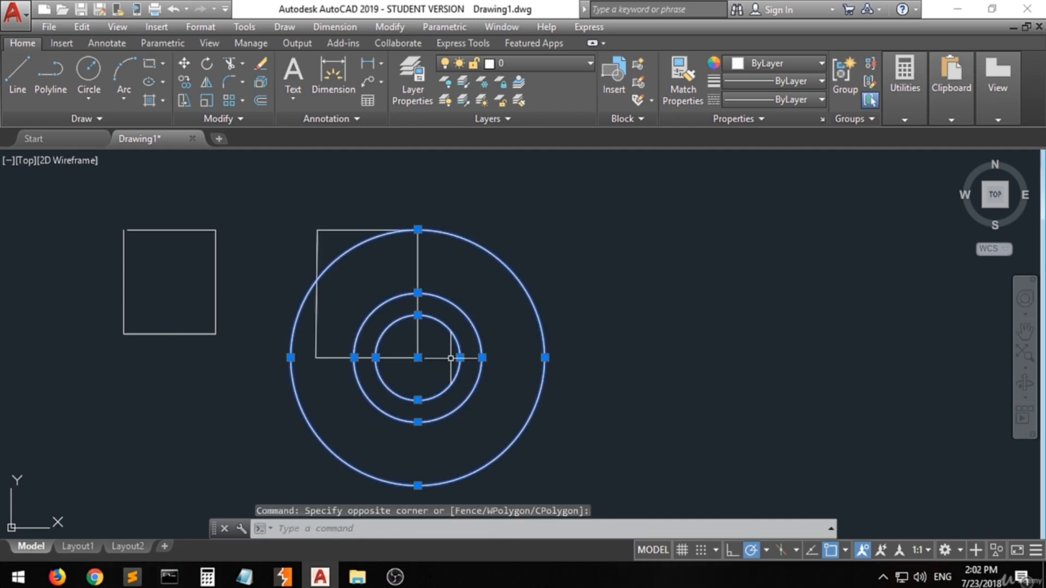
pyautogui.press('Delete')
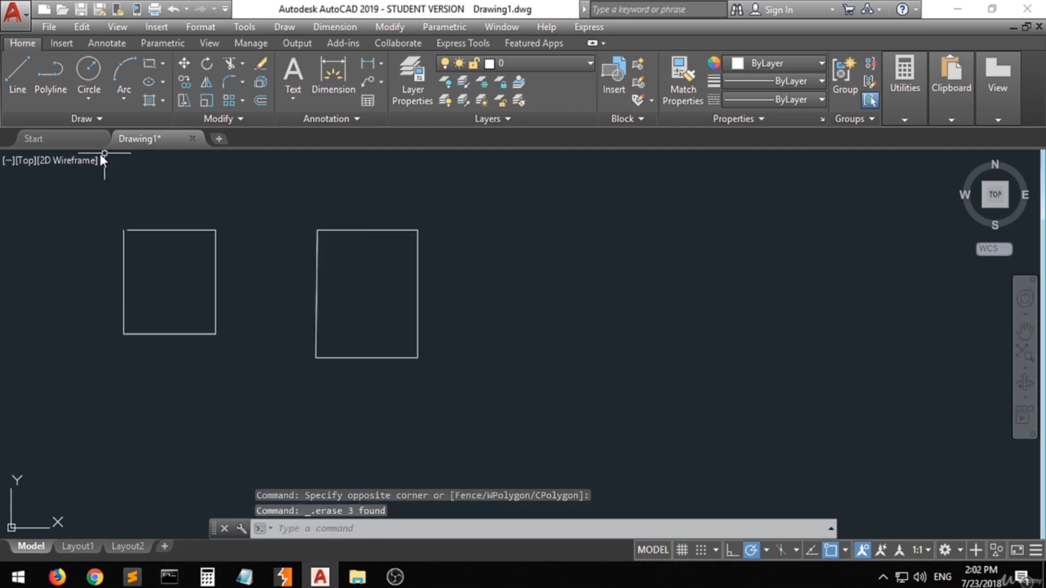
# Step: Draw a Center, Diameter circle centred on the polyline box's lower-right corner with a diameter of 80
pyautogui.click(86, 104)
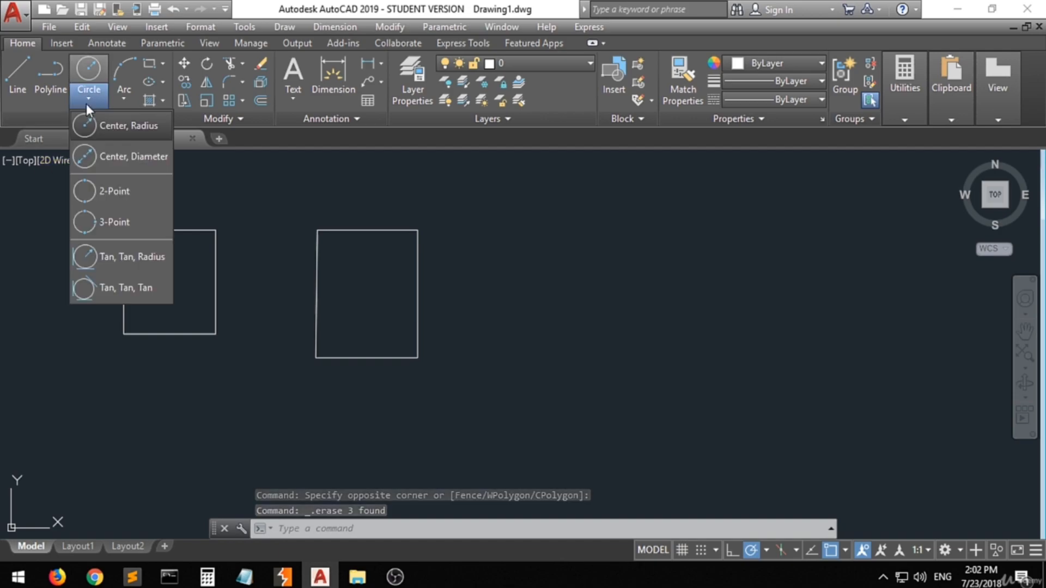
pyautogui.click(121, 159)
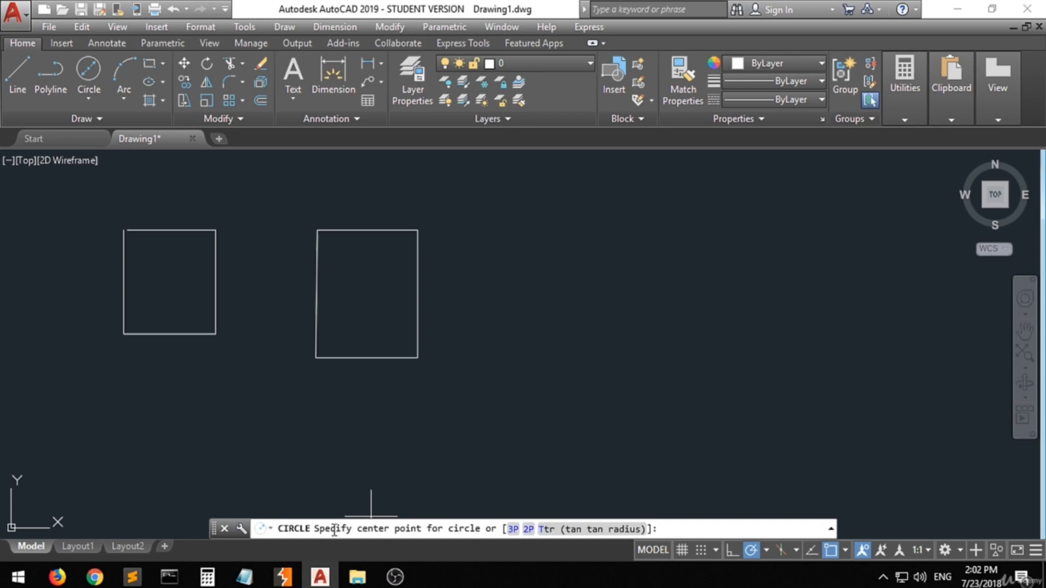
pyautogui.click(417, 358)
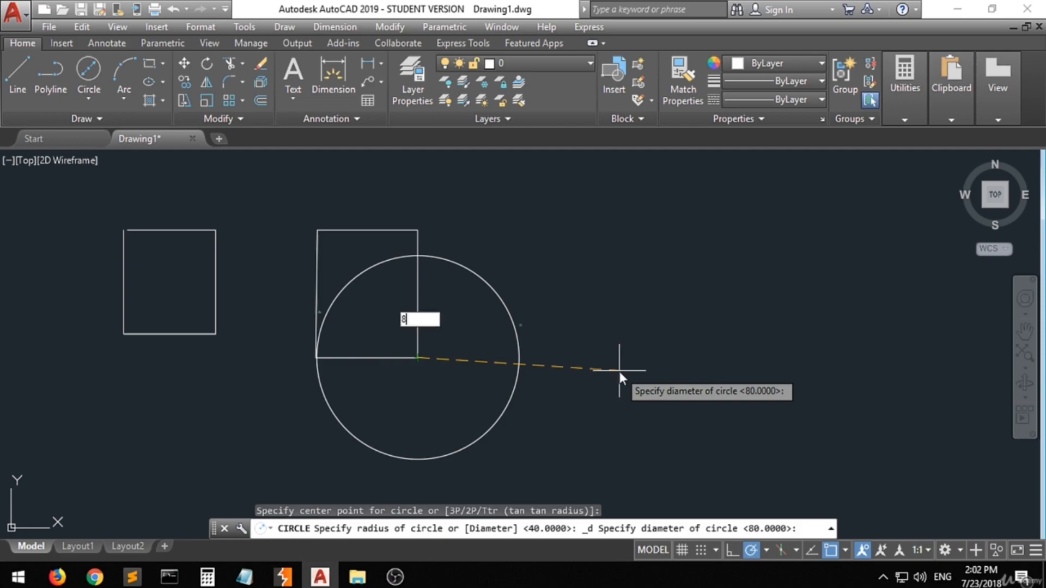
pyautogui.press('Return')
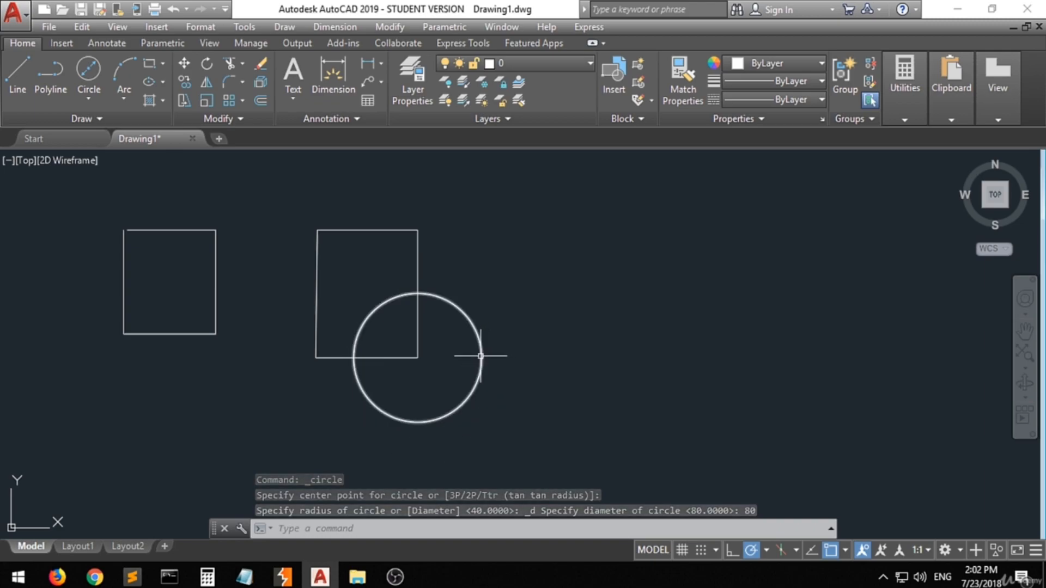
# Step: Draw a 2-Point circle whose diameter runs between the upper-right and upper-left corners of the polyline box
pyautogui.click(86, 100)
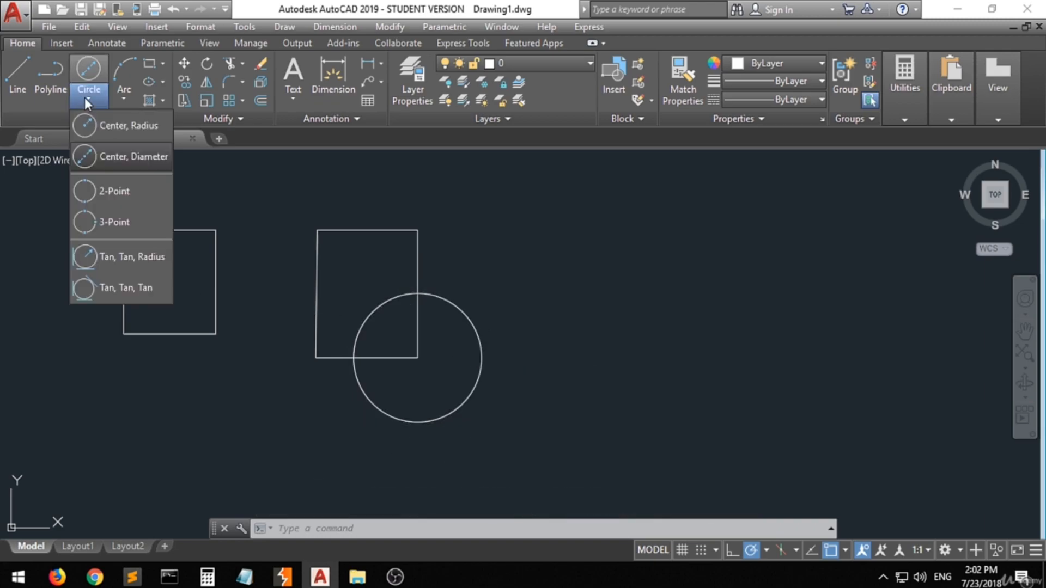
pyautogui.click(114, 192)
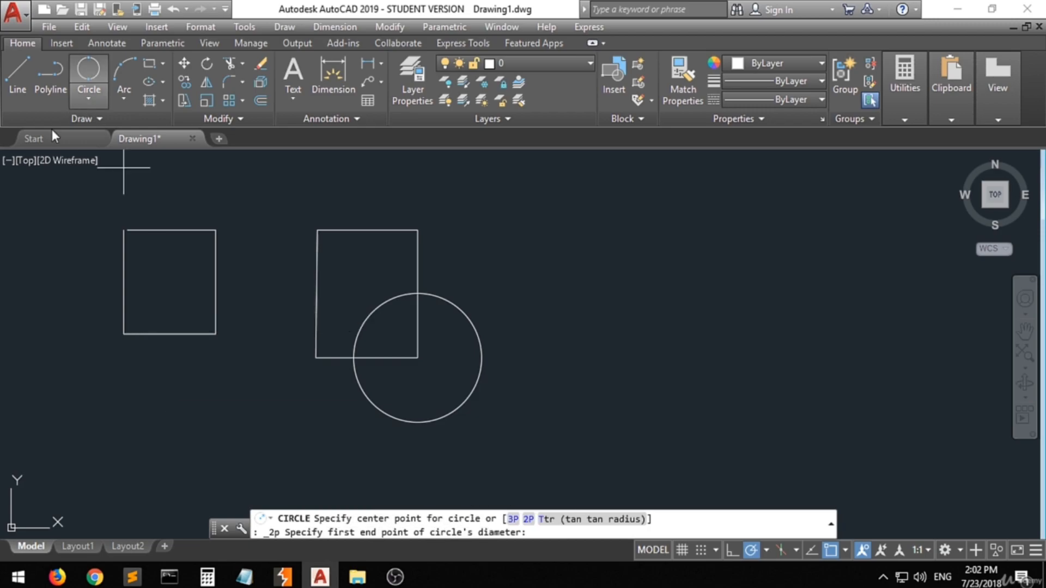
pyautogui.click(418, 229)
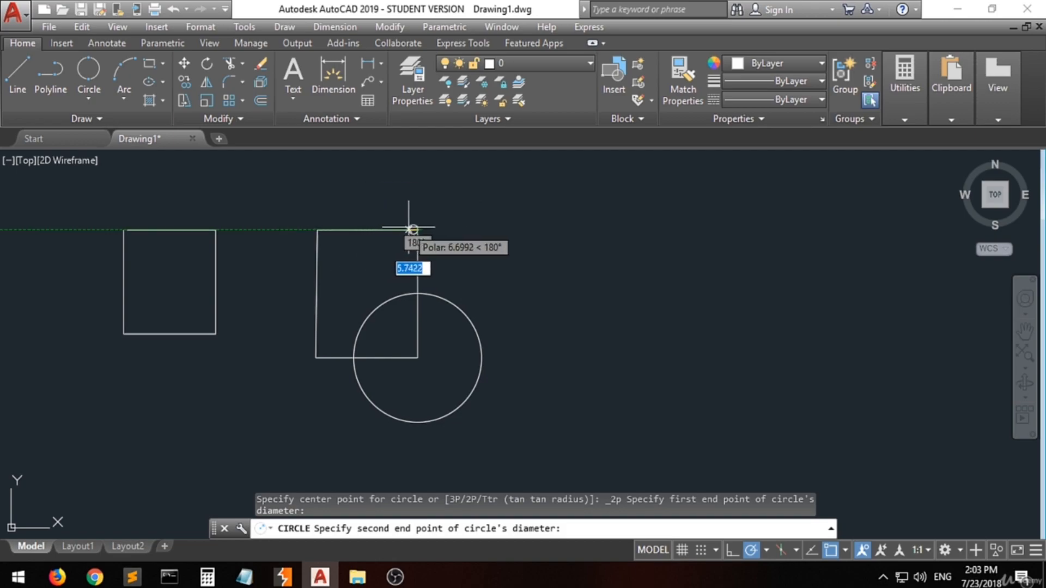
pyautogui.click(317, 229)
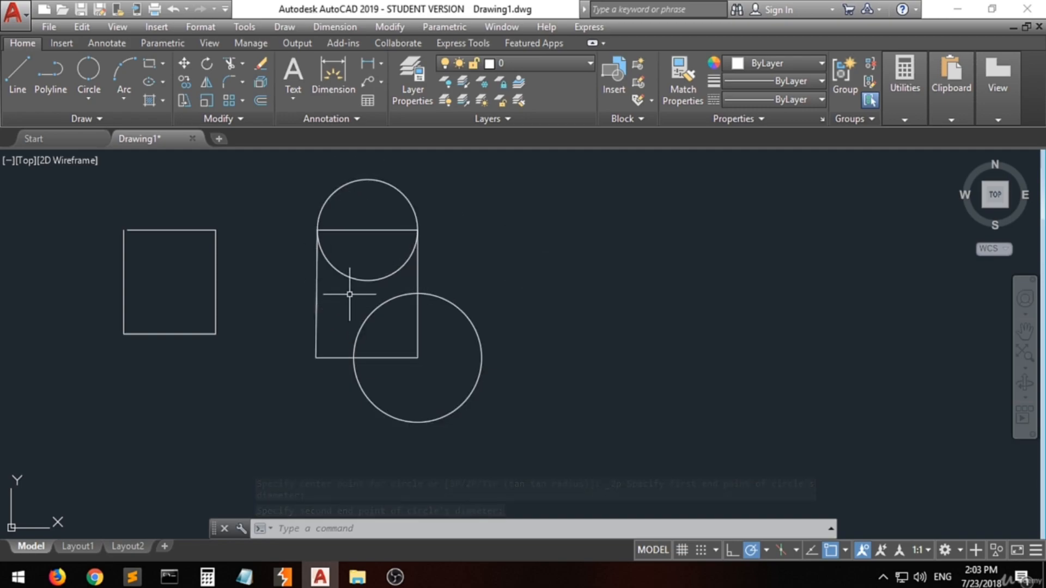
# Step: Draw a 3-Point circle through the upper-left, upper-right and lower-right corners of the line-drawn box
pyautogui.click(82, 96)
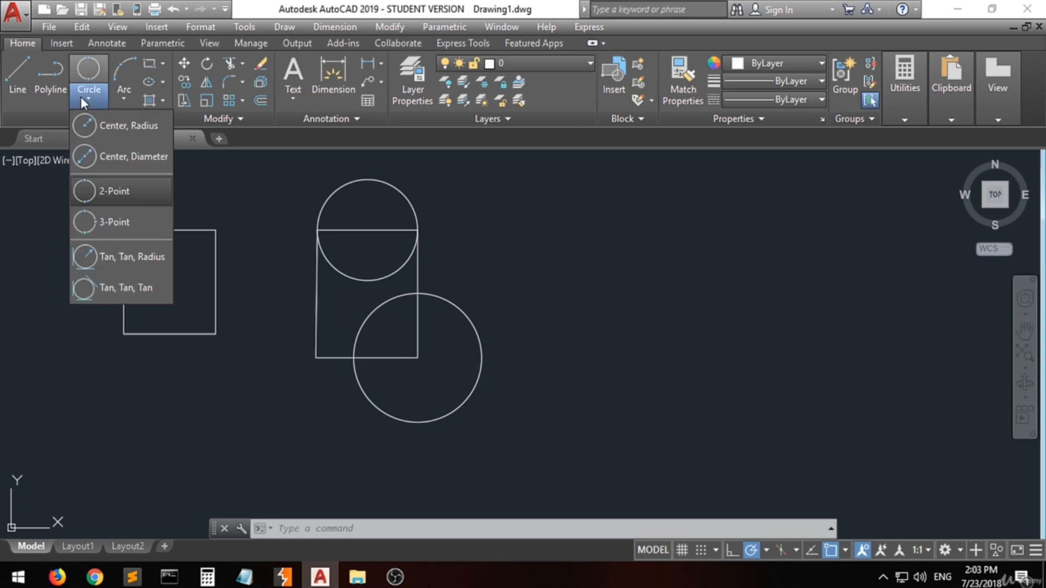
pyautogui.click(115, 230)
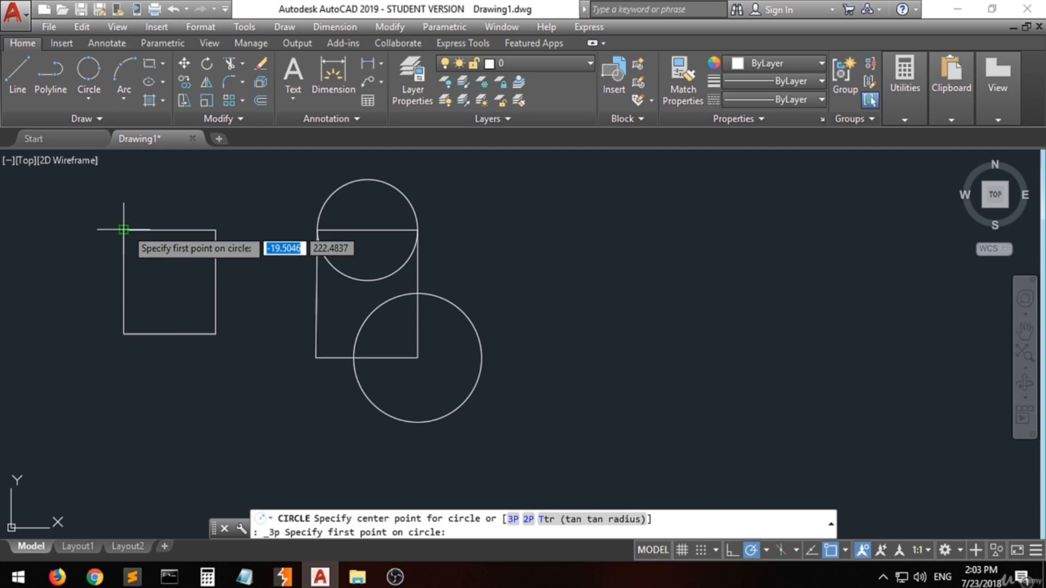
pyautogui.click(124, 230)
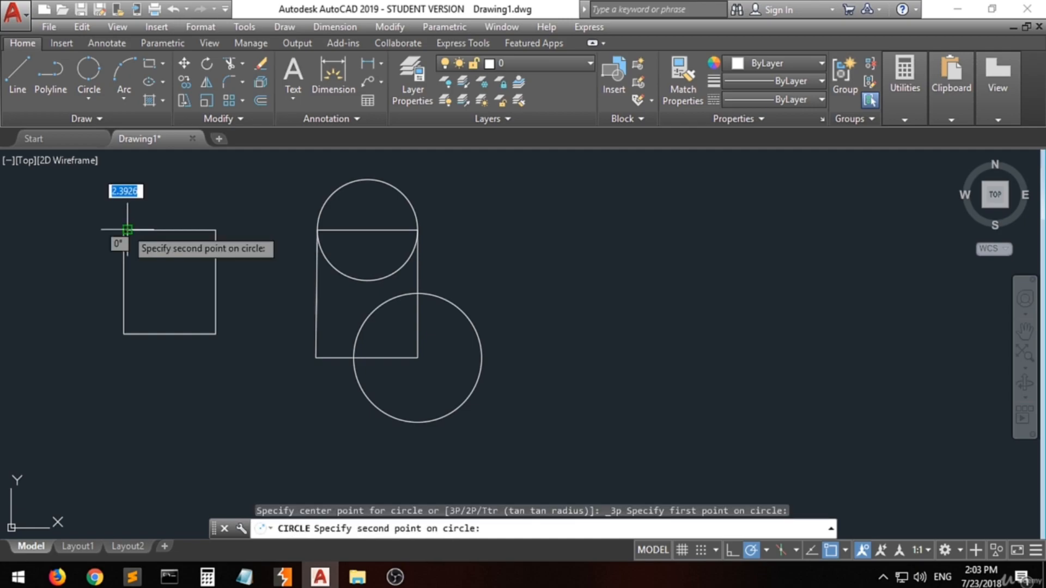
pyautogui.click(215, 229)
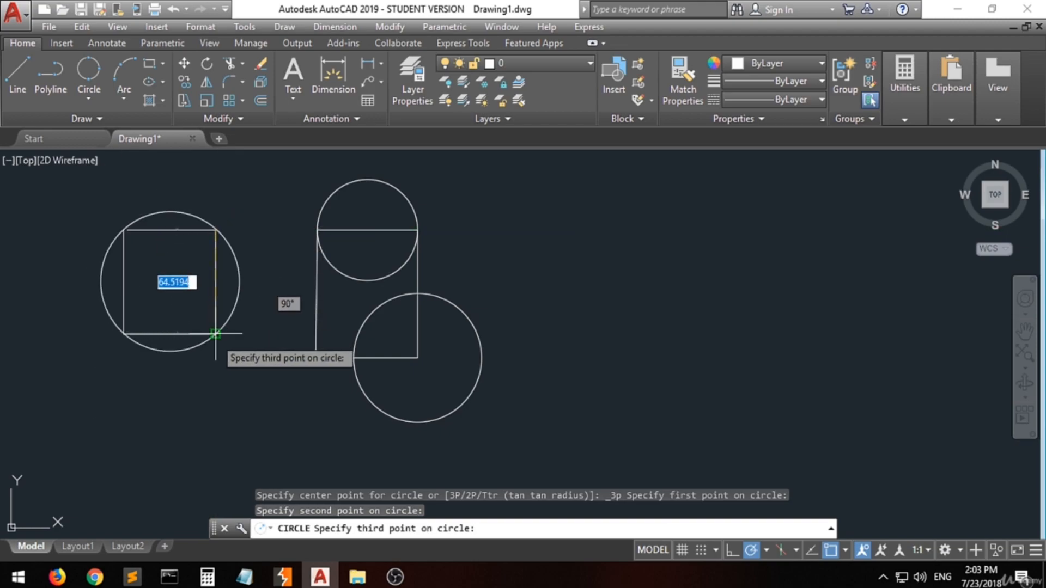
pyautogui.click(215, 334)
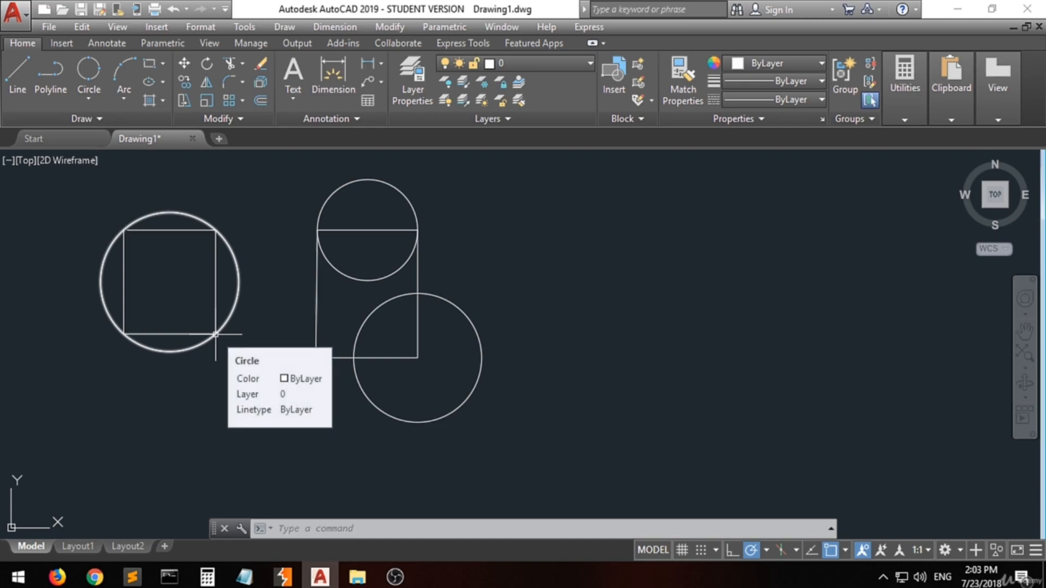
# Step: Draw a Tan, Tan, Radius circle tangent to the line-drawn box's left and top edges with a radius of 40
pyautogui.click(87, 105)
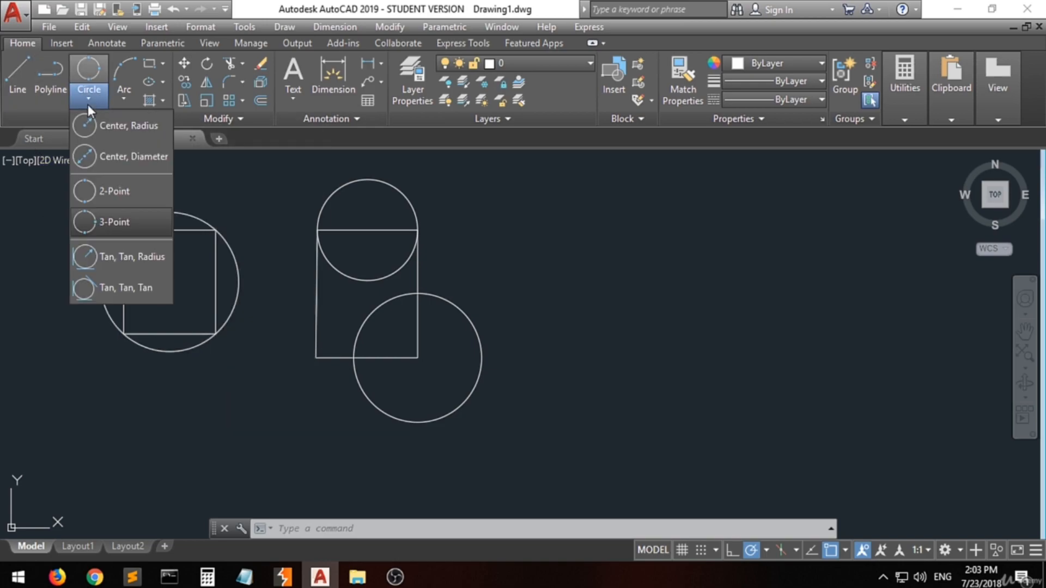
pyautogui.click(155, 266)
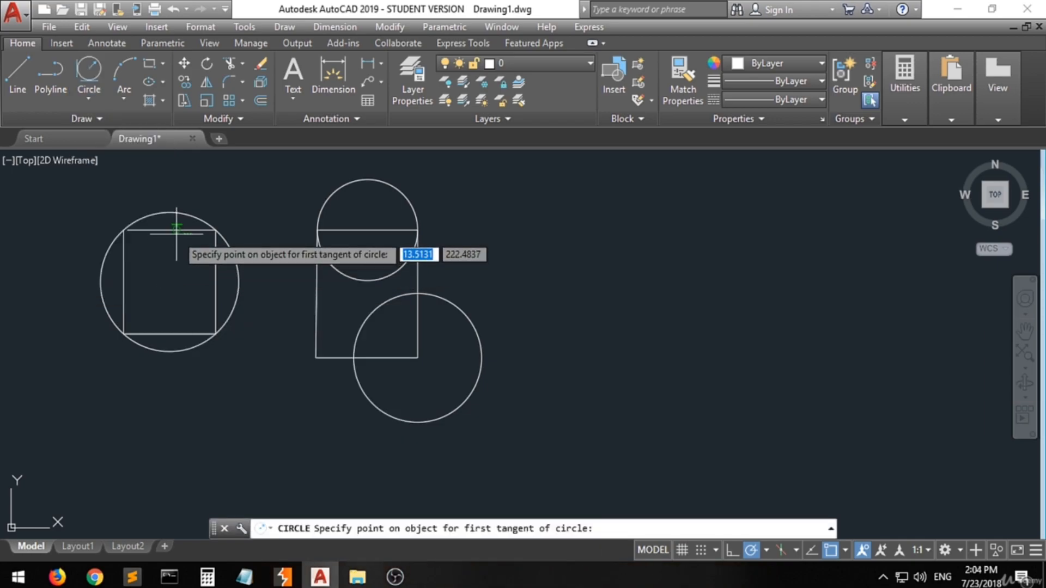
pyautogui.click(122, 282)
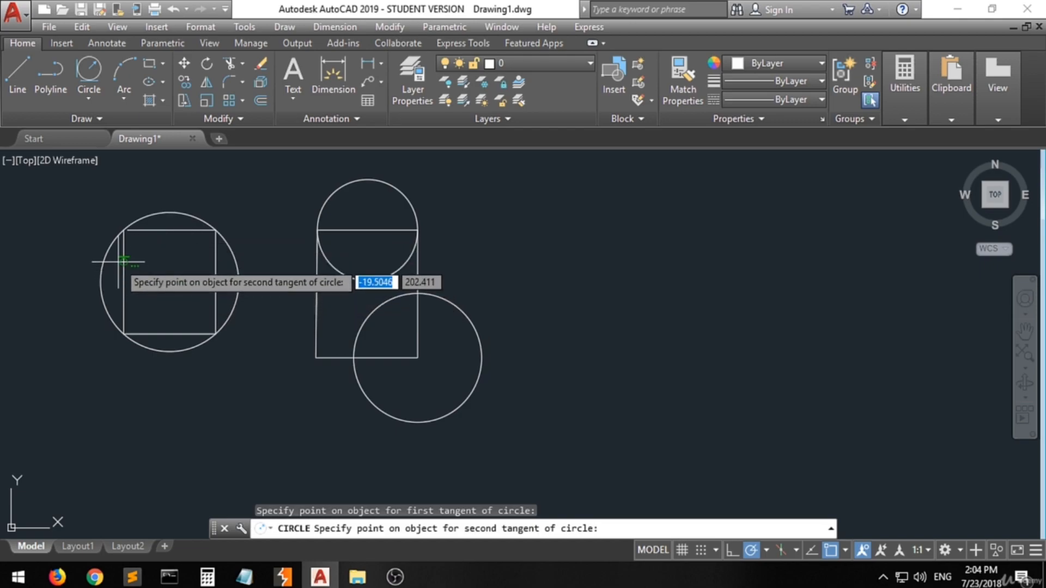
pyautogui.click(168, 230)
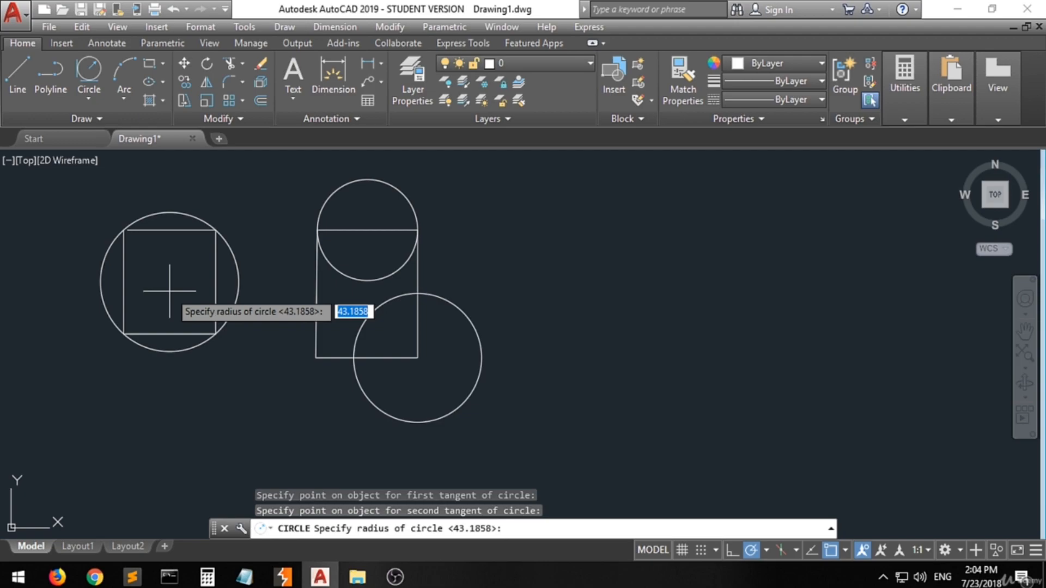
pyautogui.write('40')
pyautogui.press('Return')
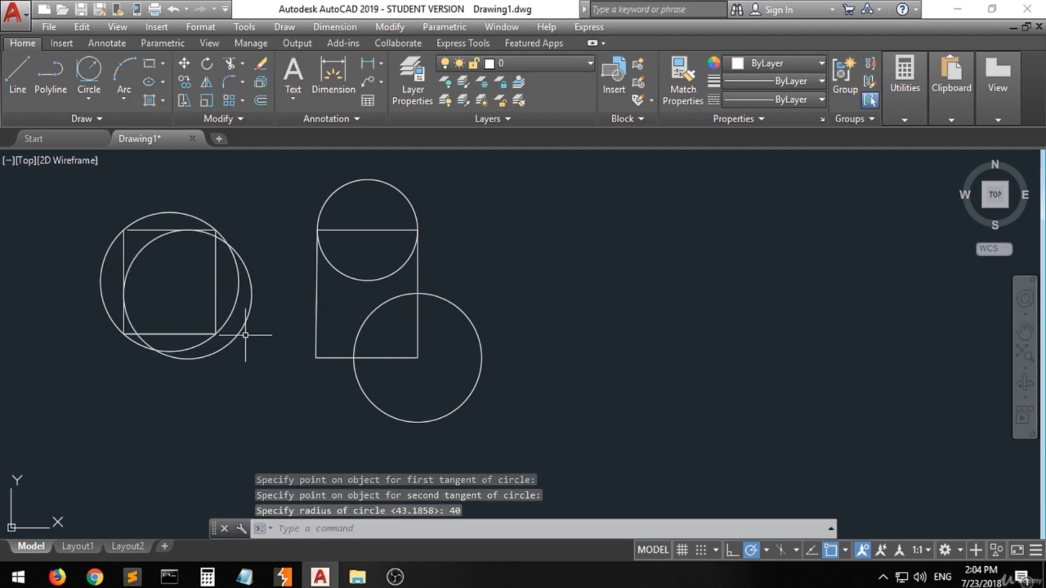
# Step: Delete both the 3-Point circle and the radius 40 tangent circle from the line-drawn box
pyautogui.click(107, 252)
pyautogui.press('Delete')
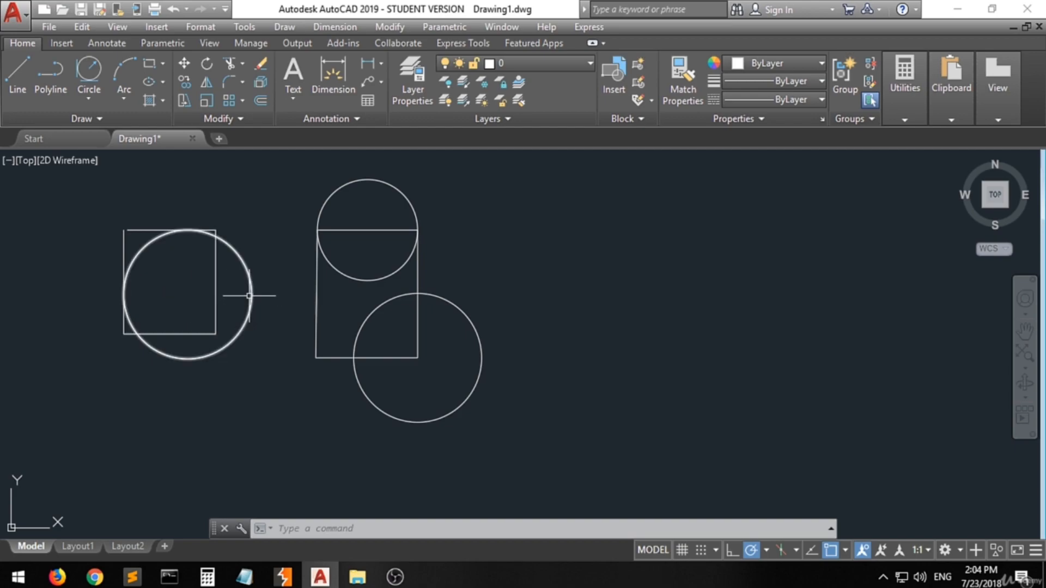
pyautogui.moveTo(252, 295)
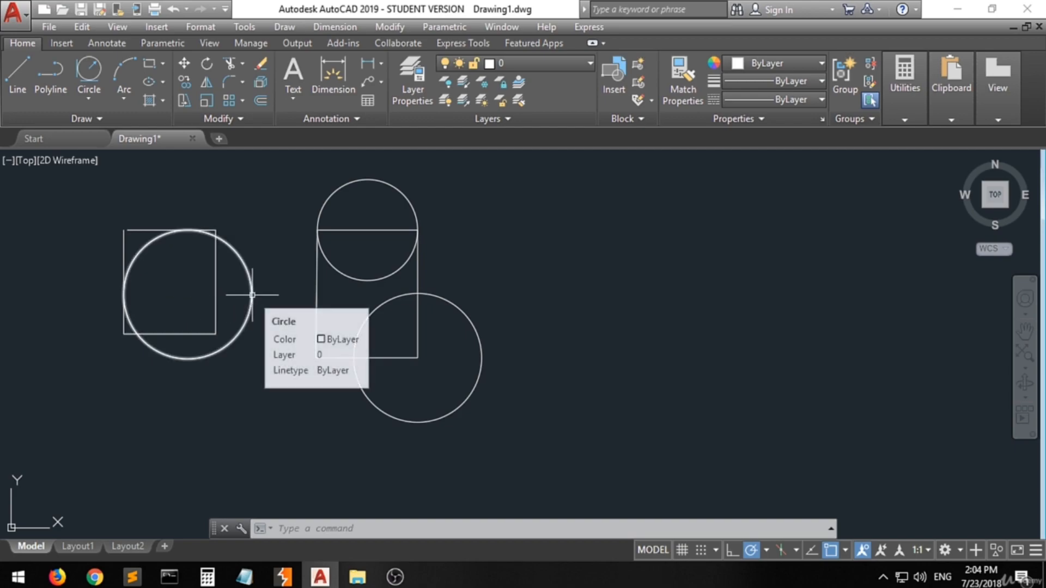
pyautogui.click(252, 294)
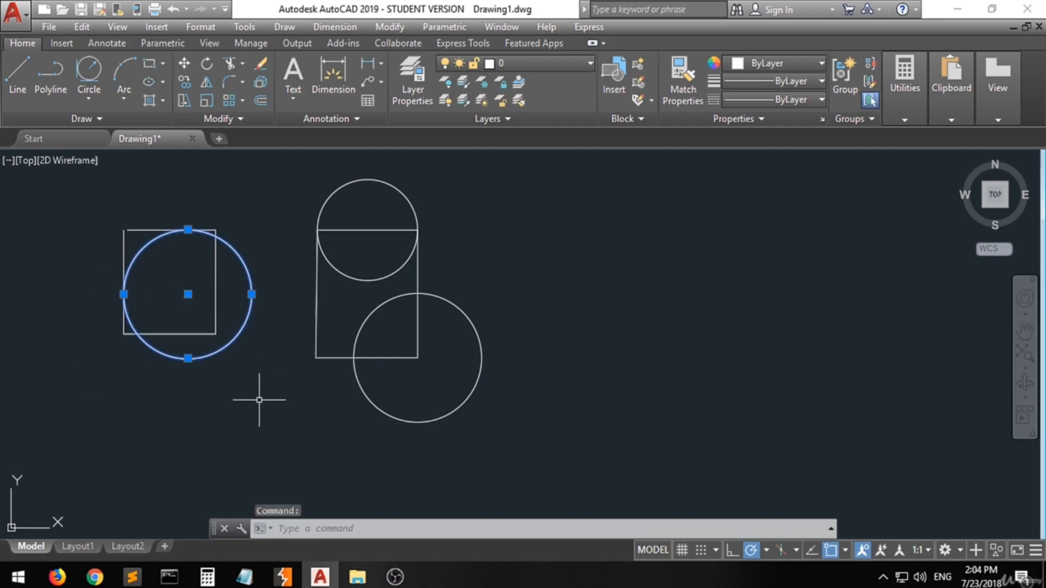
pyautogui.press('Delete')
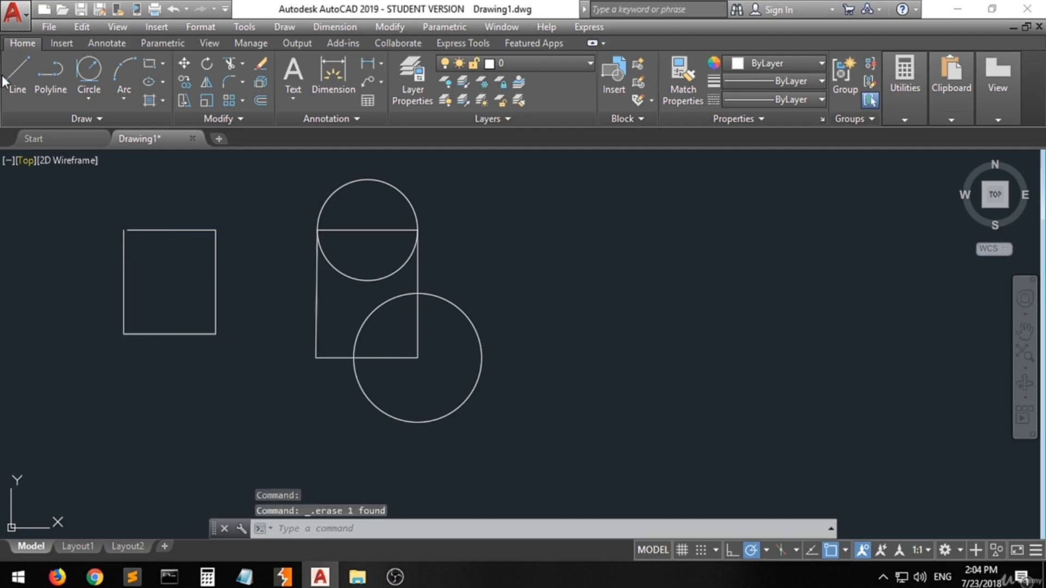
# Step: Draw a Tan, Tan, Tan circle tangent to the left, top and right edges of the line-drawn box
pyautogui.click(89, 100)
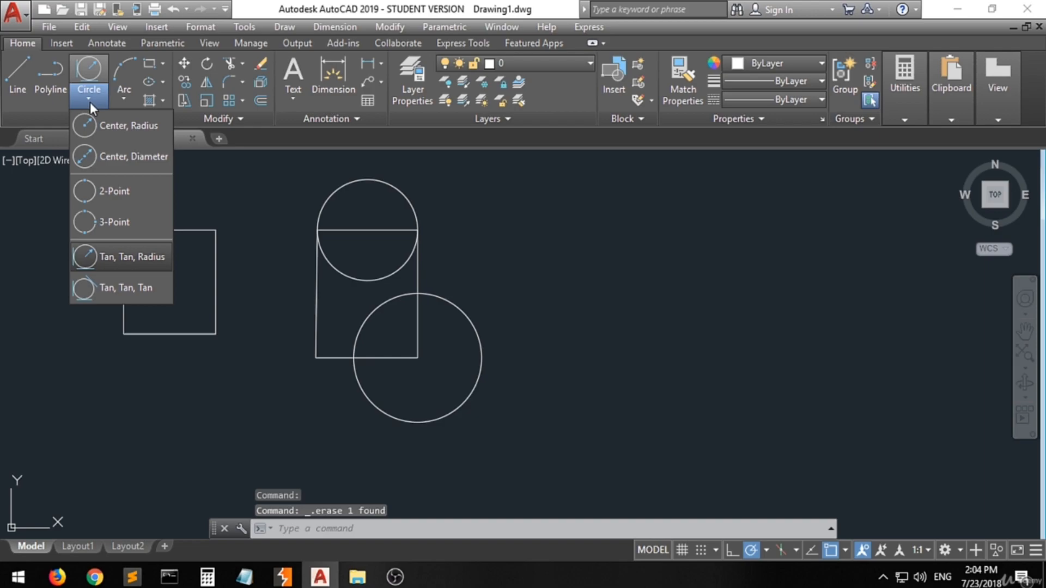
pyautogui.click(85, 297)
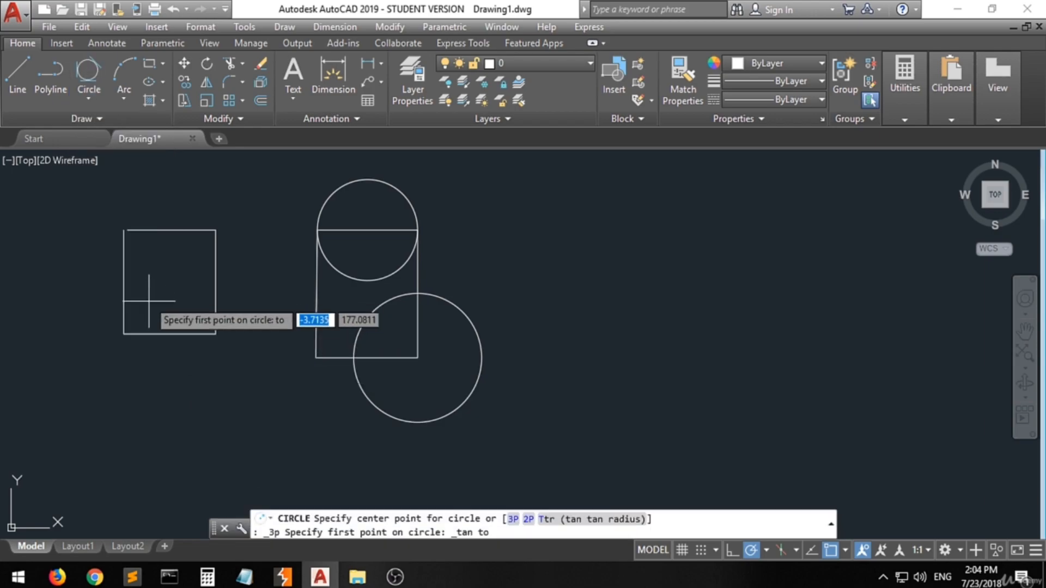
pyautogui.click(127, 280)
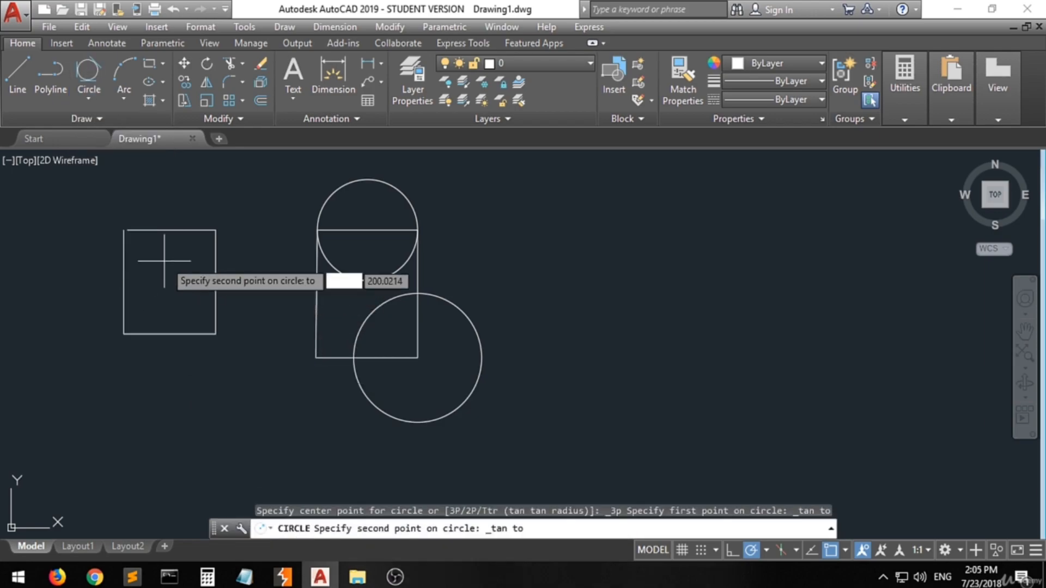
pyautogui.click(170, 231)
pyautogui.click(215, 285)
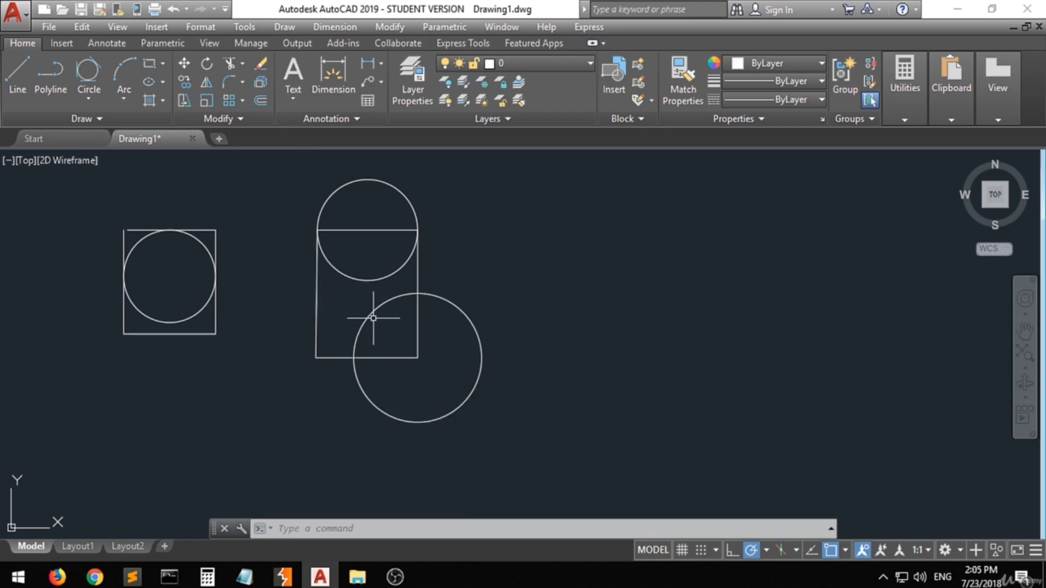
# Step: Draw a Tan, Tan, Tan circle touching the large lower circle, the upper circle and the polyline box's left edge
pyautogui.click(80, 73)
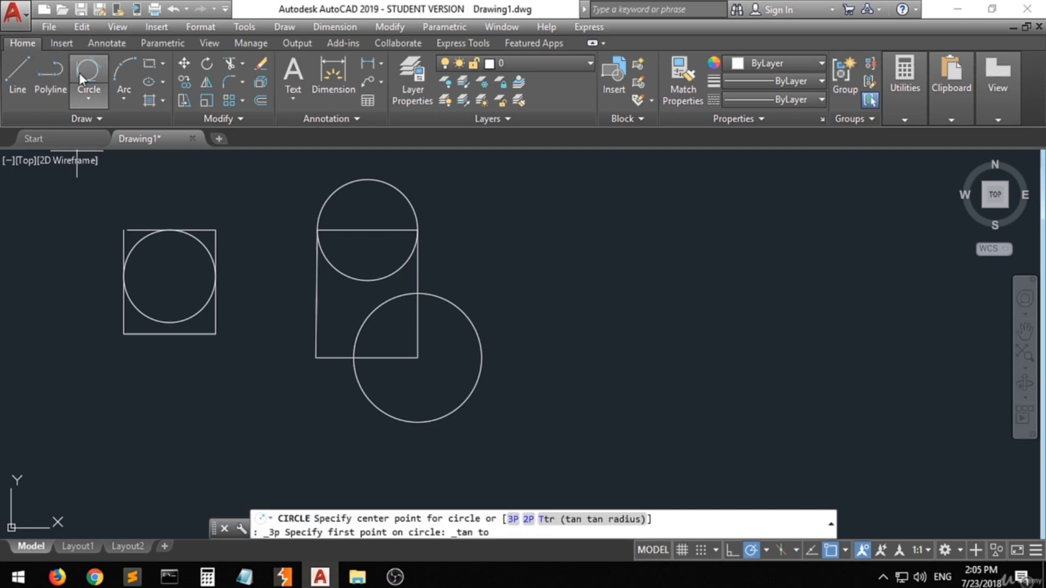
pyautogui.click(354, 318)
pyautogui.click(346, 277)
pyautogui.click(318, 307)
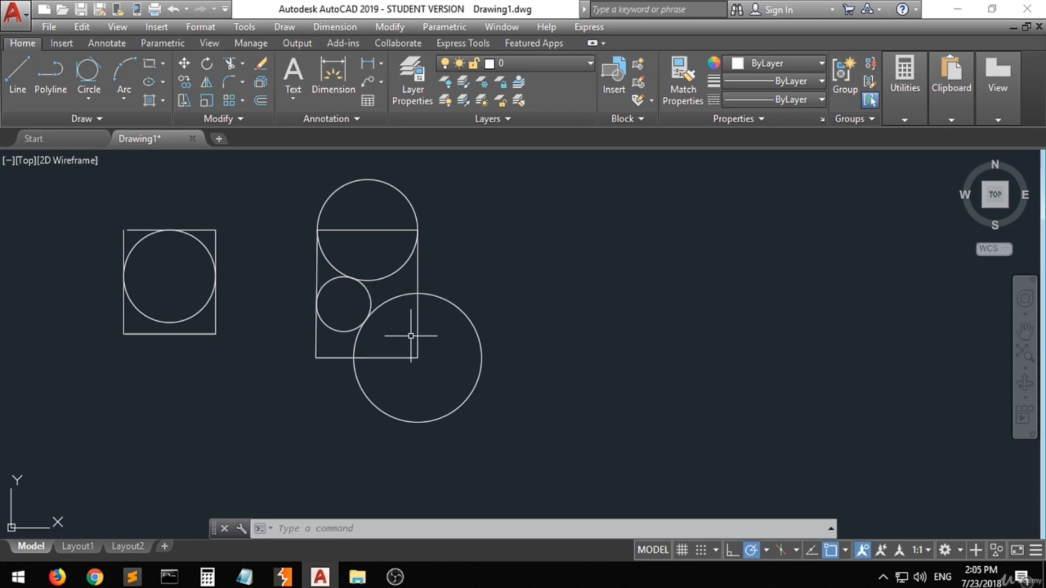
# Step: Draw a Tan, Tan, Tan circle inside the large lower circle, tangent to it and to the polyline box's right and bottom edges
pyautogui.click(84, 71)
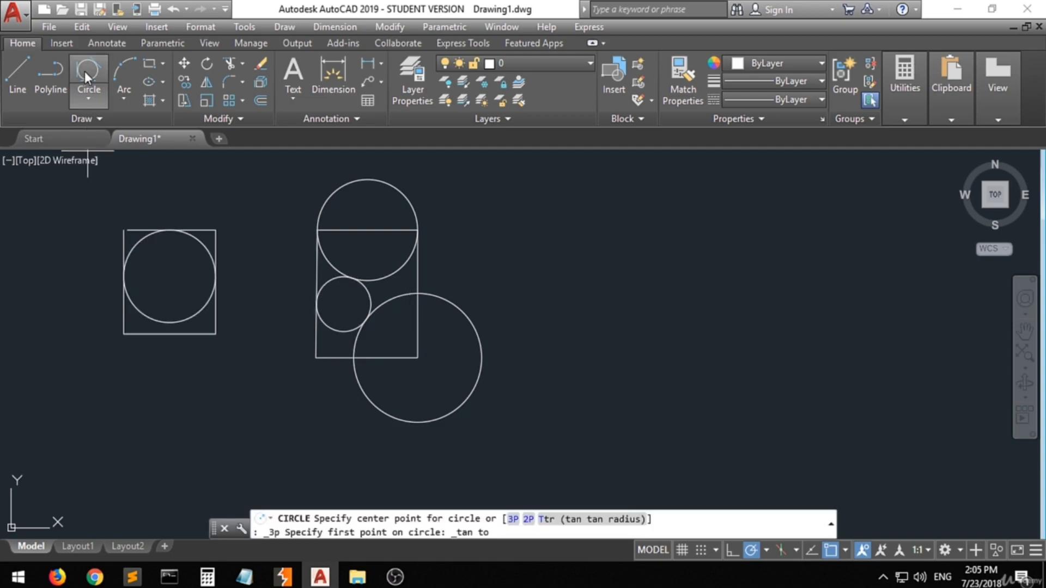
pyautogui.click(417, 319)
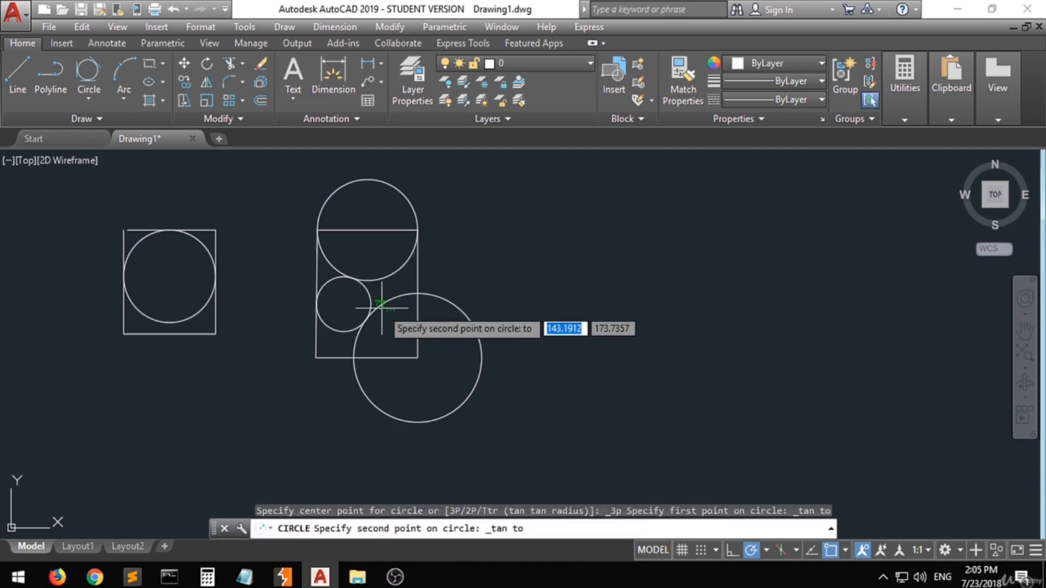
pyautogui.click(388, 304)
pyautogui.click(392, 356)
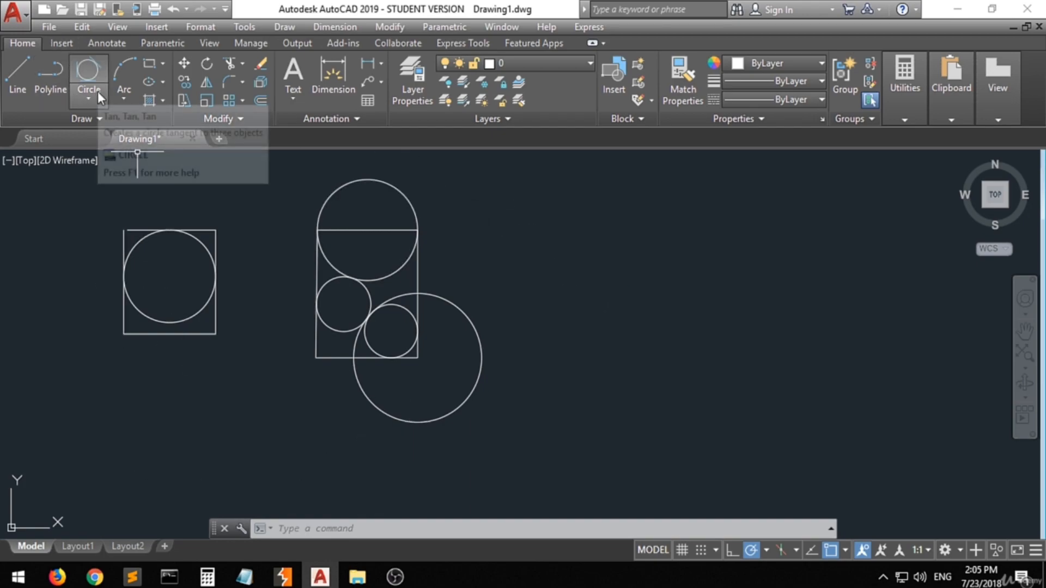
# Step: Draw a 3-Point arc from the large lower circle's top quadrant through its center to its right quadrant
pyautogui.click(125, 96)
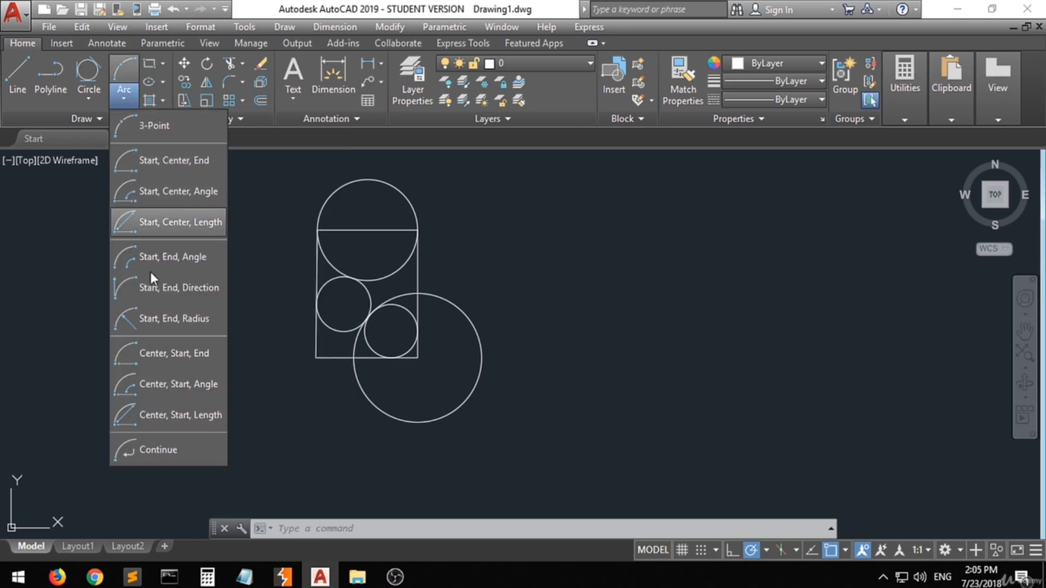
pyautogui.click(158, 129)
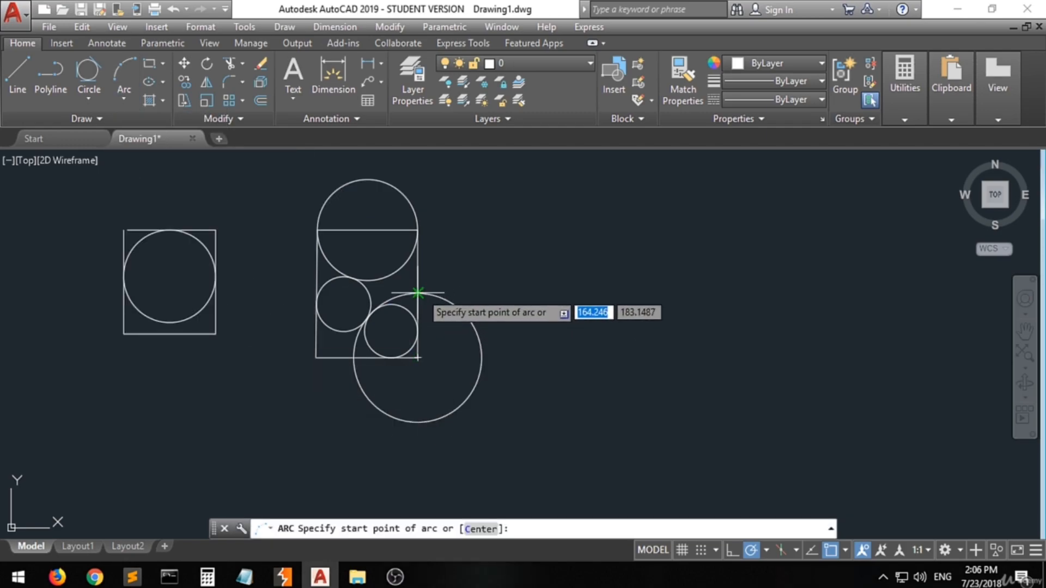
pyautogui.click(418, 293)
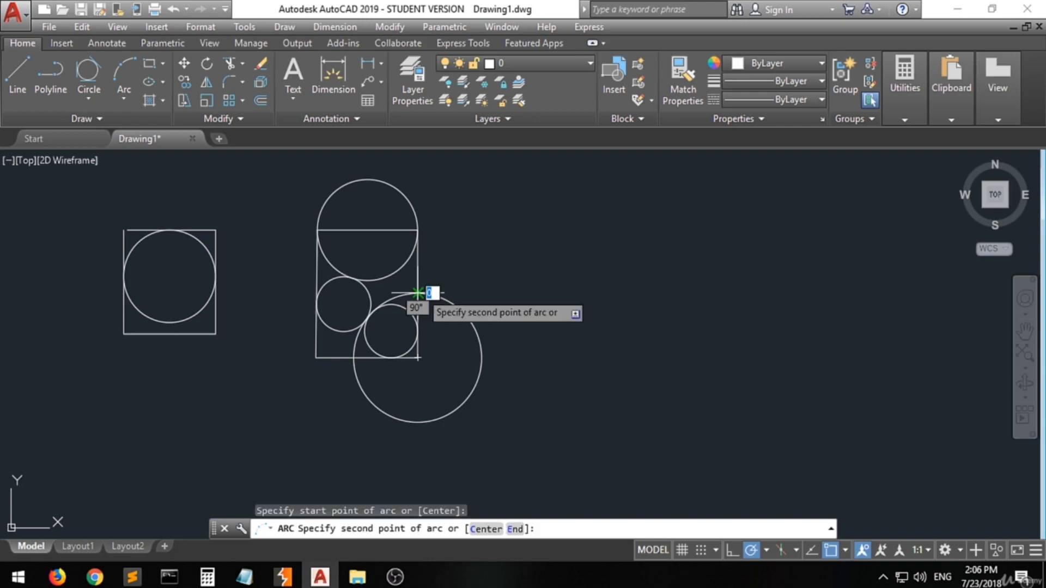
pyautogui.click(417, 358)
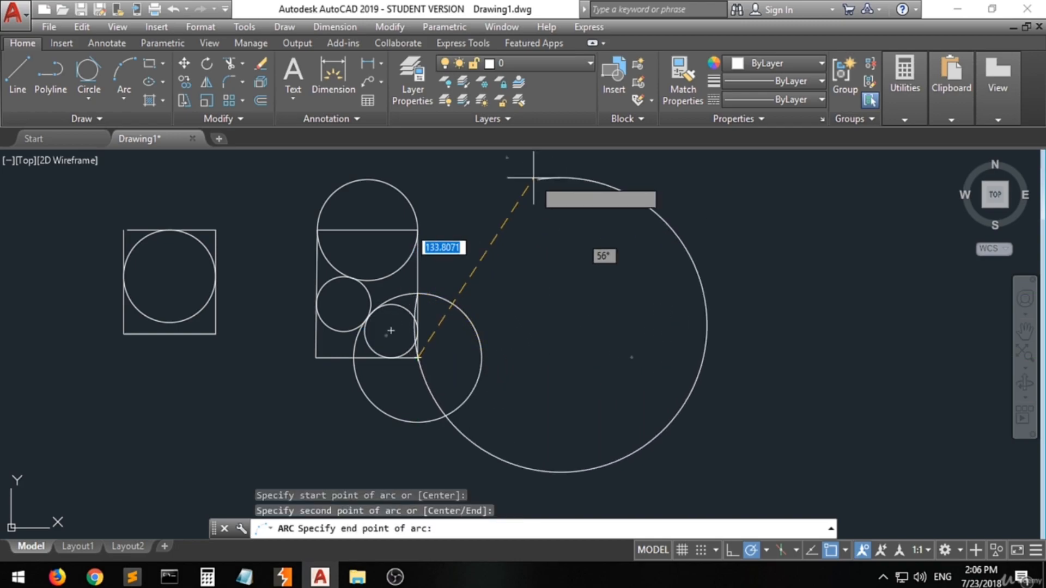
pyautogui.click(482, 358)
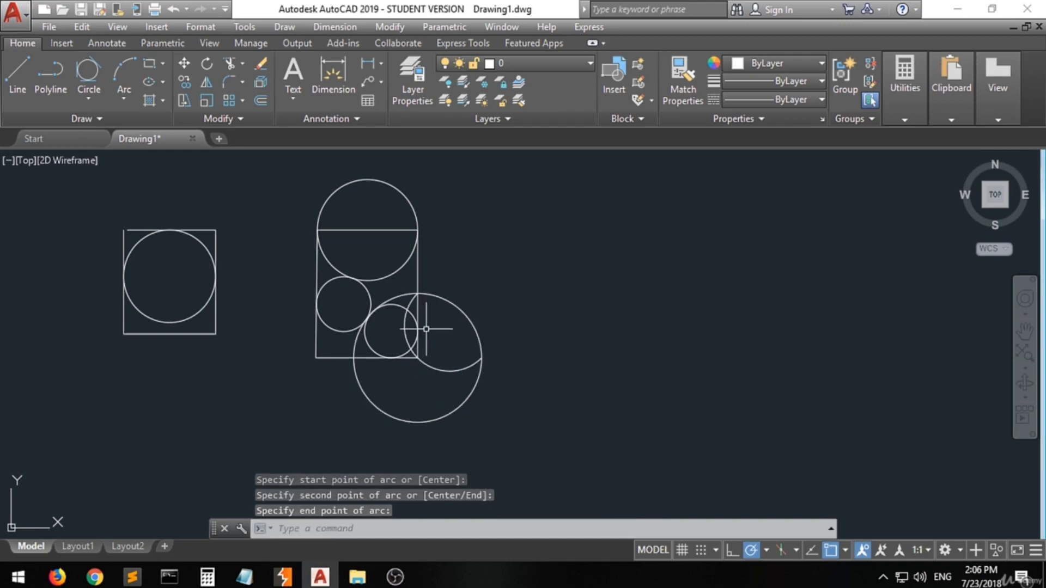
# Step: Draw a 3-Point arc from the line-drawn box's upper-left corner through its upper-right corner to the inner circle's right quadrant
pyautogui.click(125, 77)
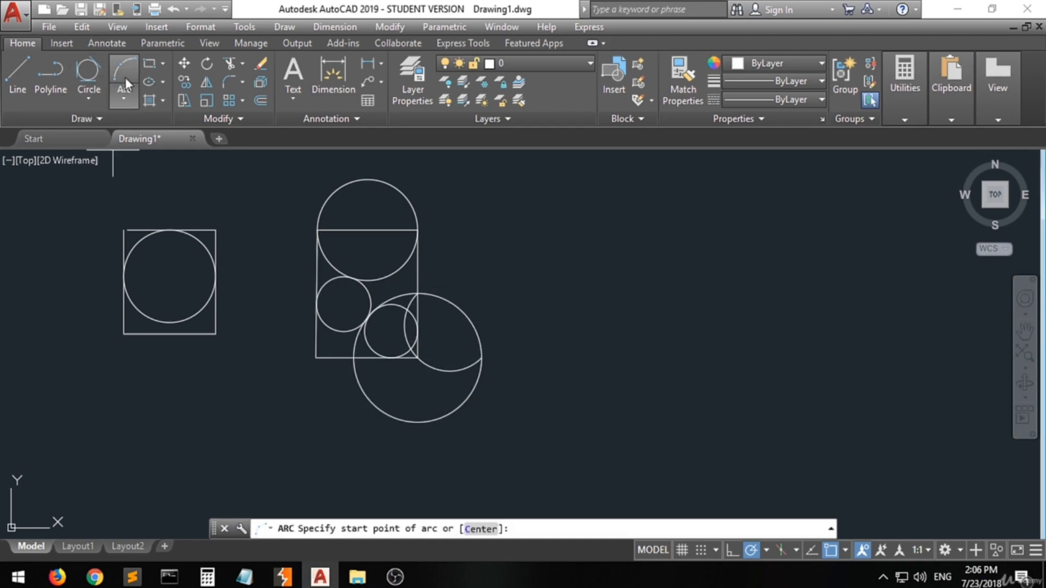
pyautogui.click(127, 230)
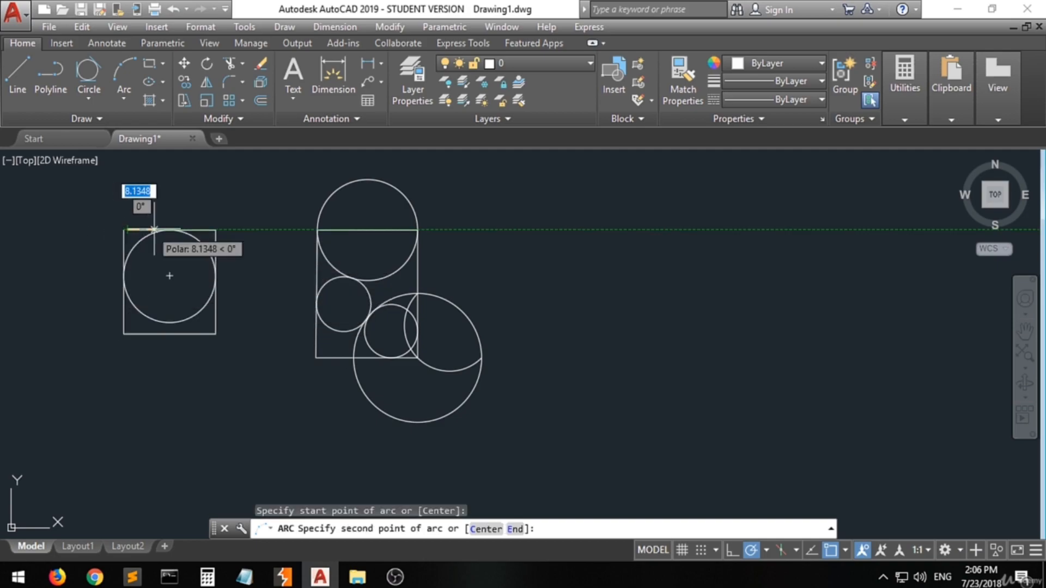
pyautogui.click(215, 229)
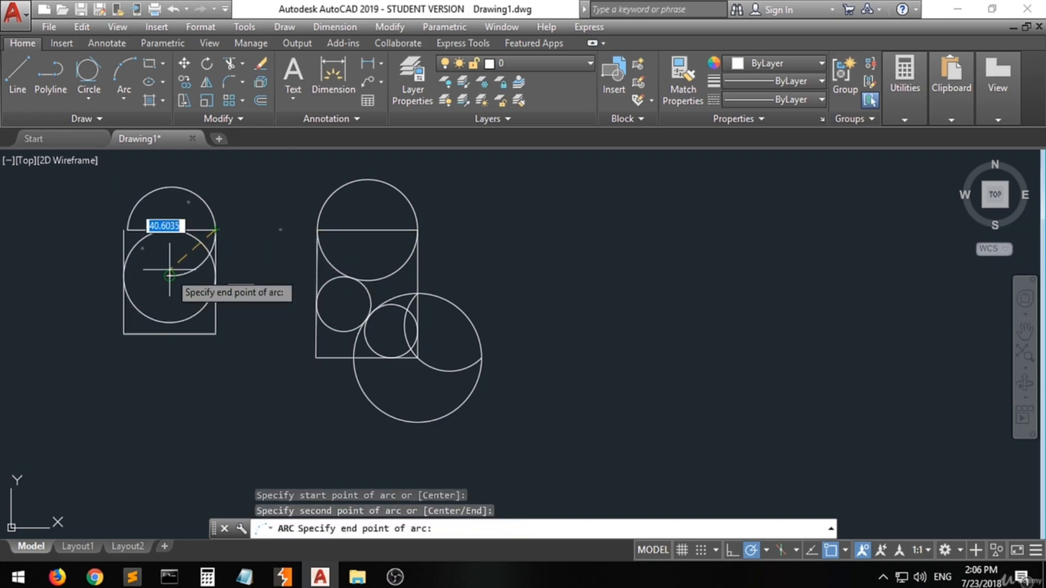
pyautogui.click(217, 277)
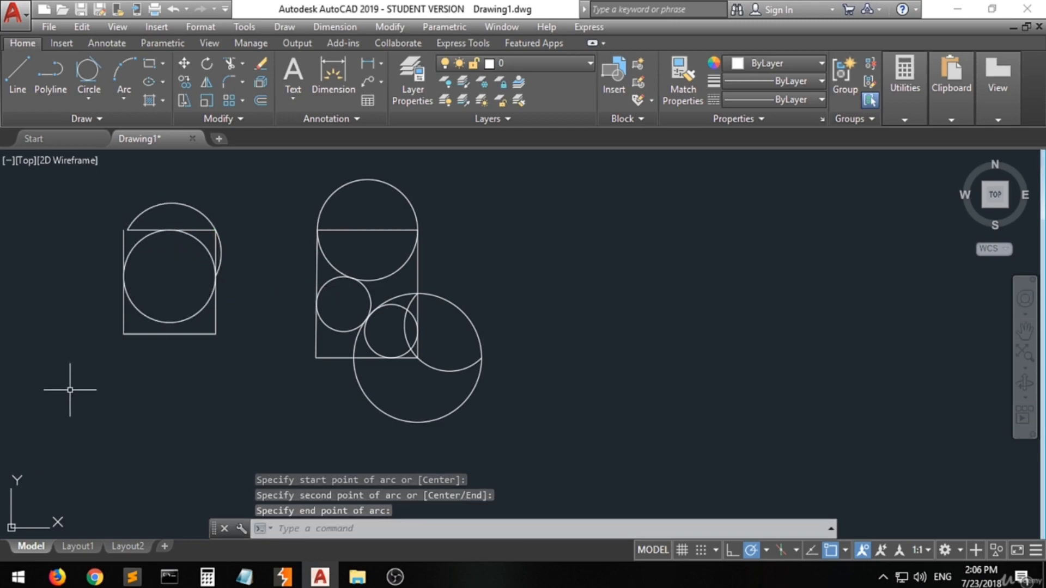
# Step: Draw a Start, Center, End arc from the large lower circle's right quadrant, centred above and right of it, curving counterclockwise to an upper-right end
pyautogui.click(120, 94)
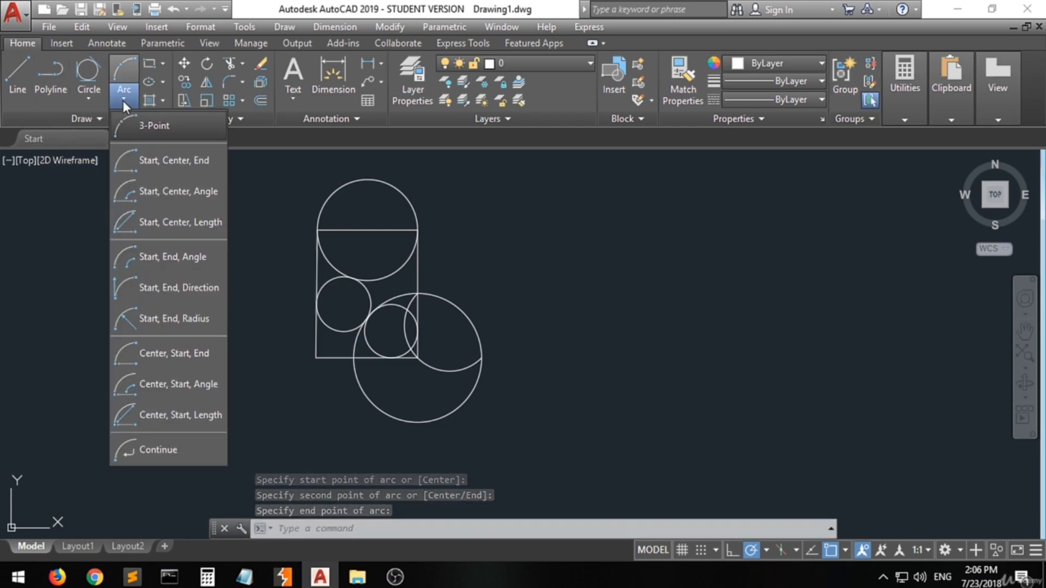
pyautogui.click(176, 161)
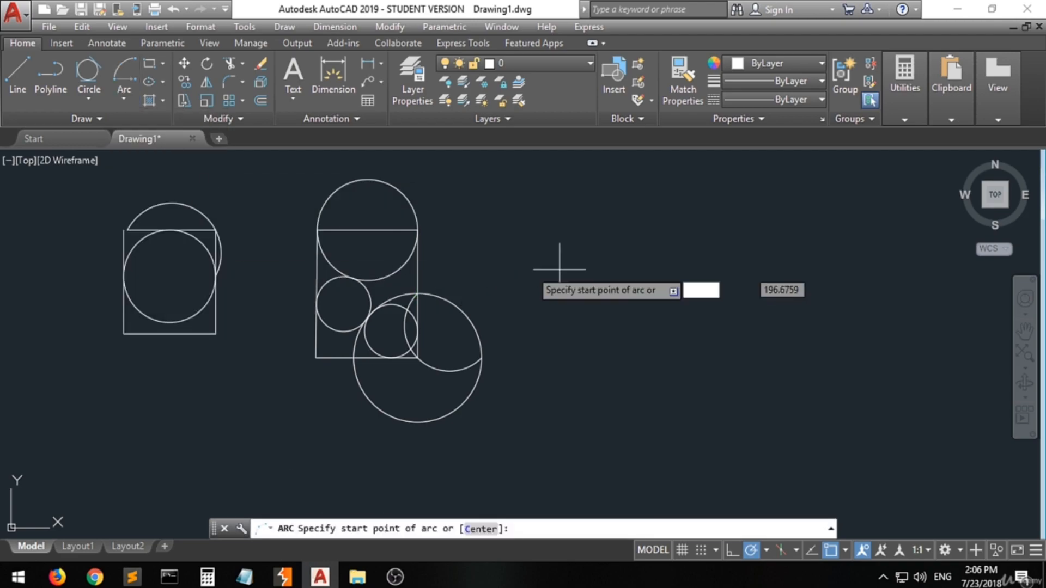
pyautogui.click(482, 358)
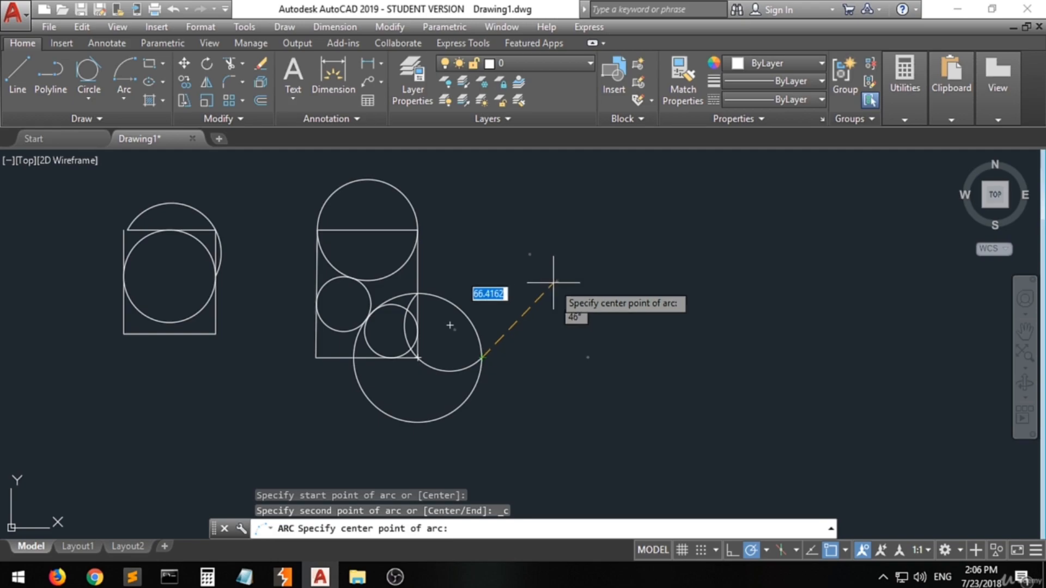
pyautogui.click(504, 311)
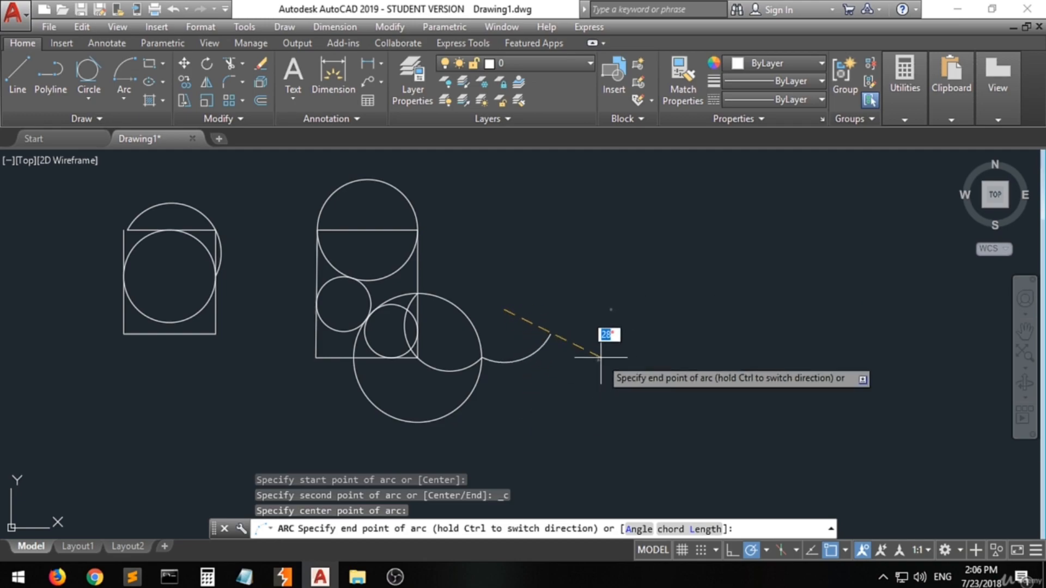
pyautogui.click(613, 262)
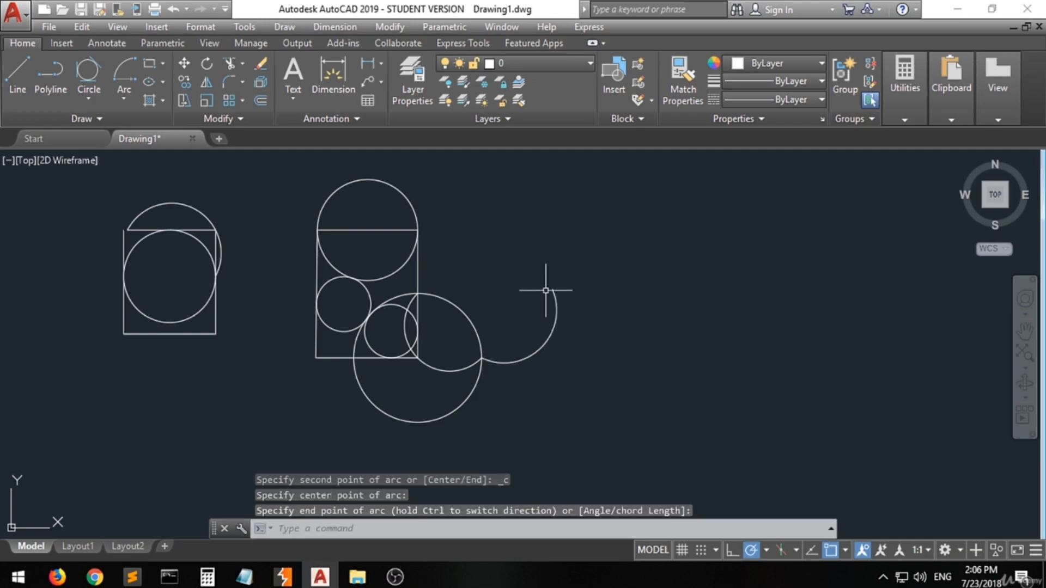
# Step: Draw a Start, Center, Angle arc from the polyline box's upper-right corner, centred to its right, curving down through a quarter turn
pyautogui.click(122, 100)
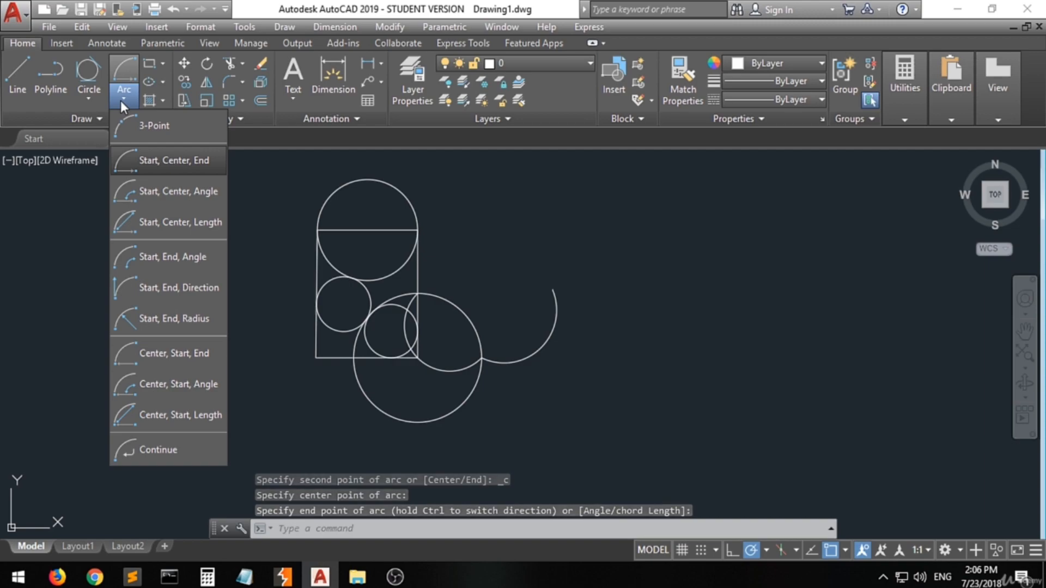
pyautogui.click(182, 194)
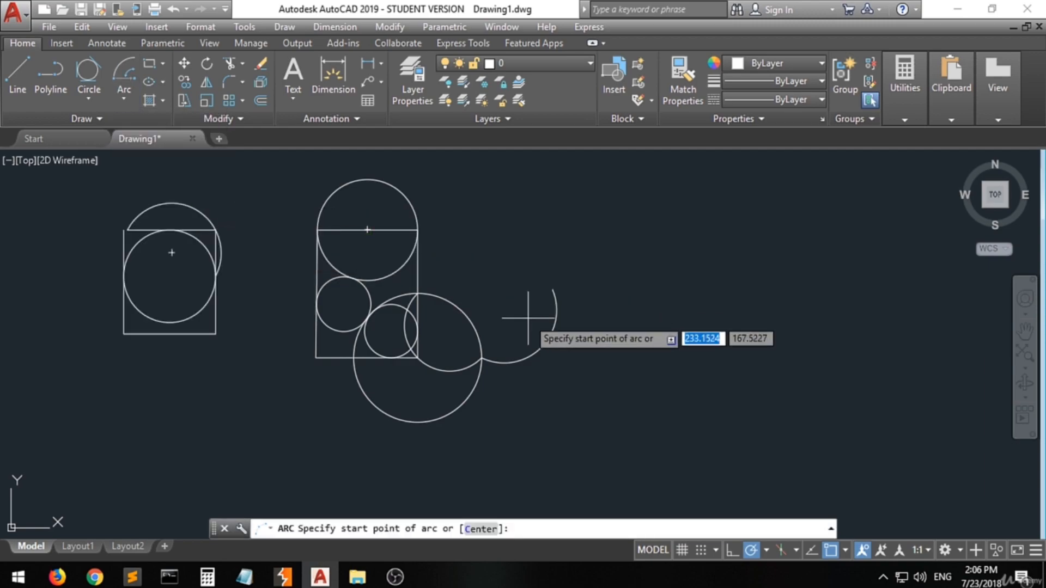
pyautogui.click(418, 229)
pyautogui.click(471, 230)
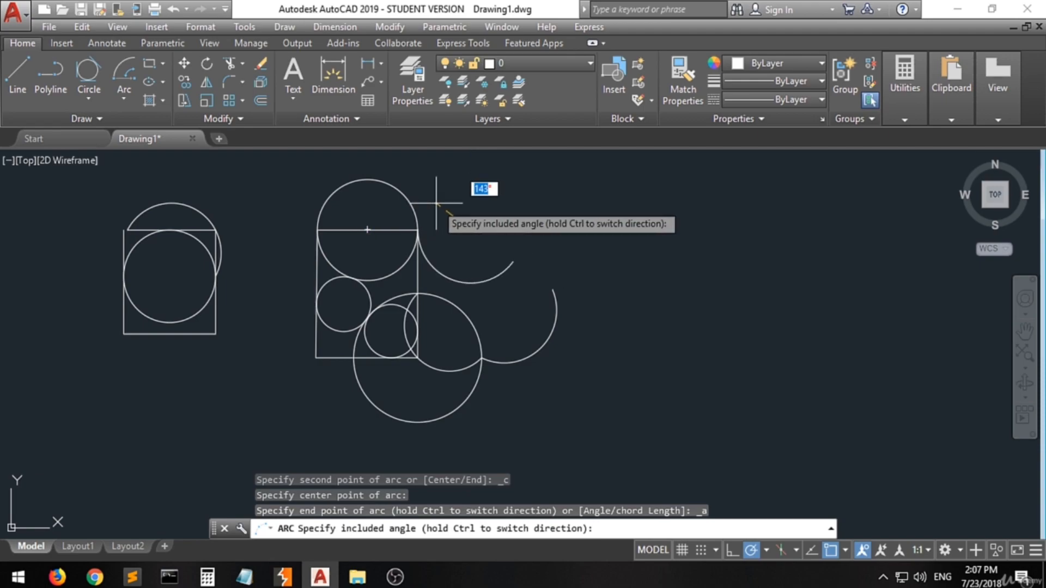
pyautogui.press('Return')
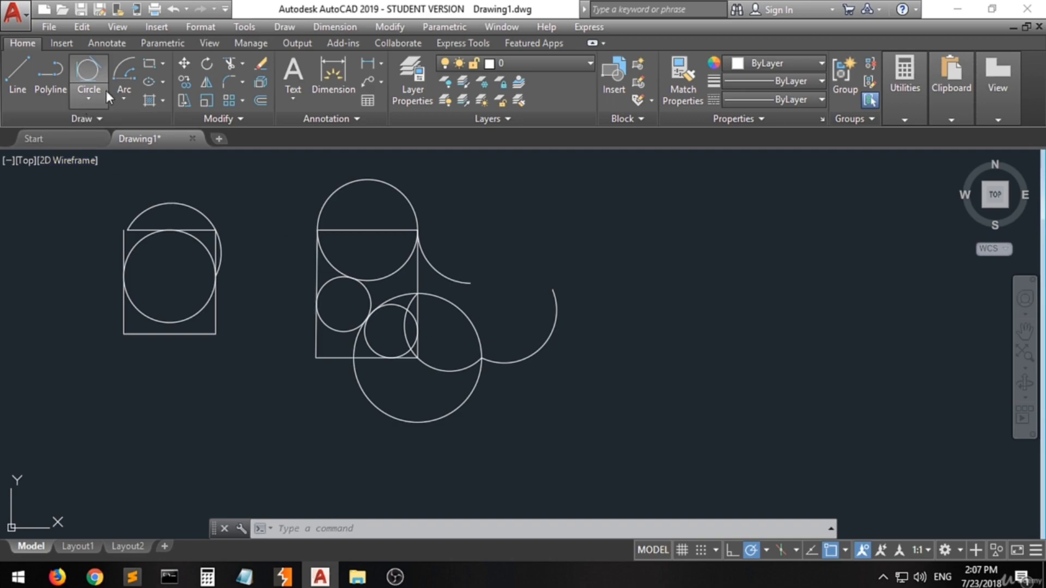
# Step: Draw a Start, Center, Length arc from the free upper end of the Start, Center, End arc, centred above and right of it
pyautogui.click(121, 99)
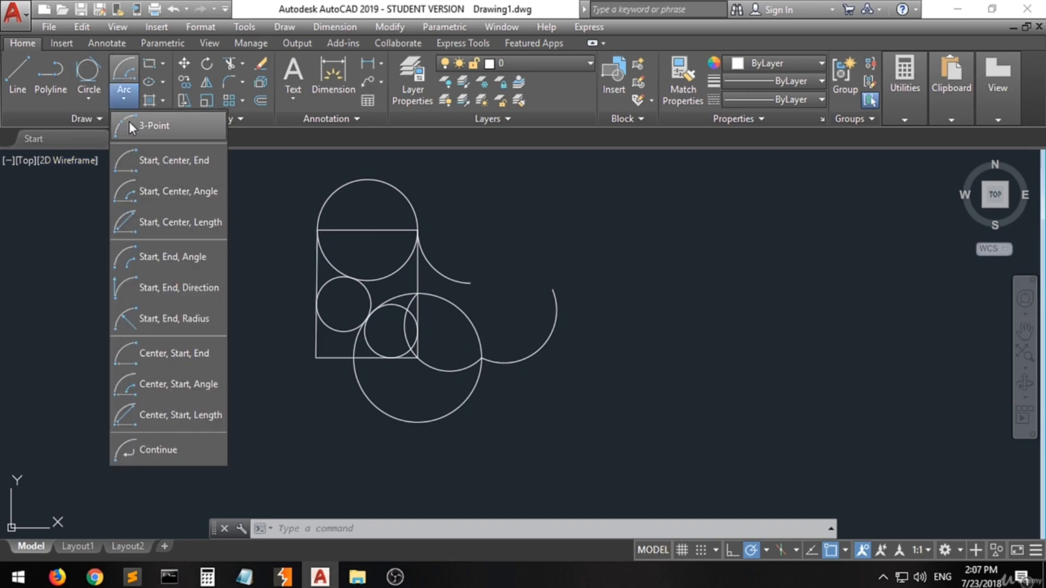
pyautogui.click(191, 228)
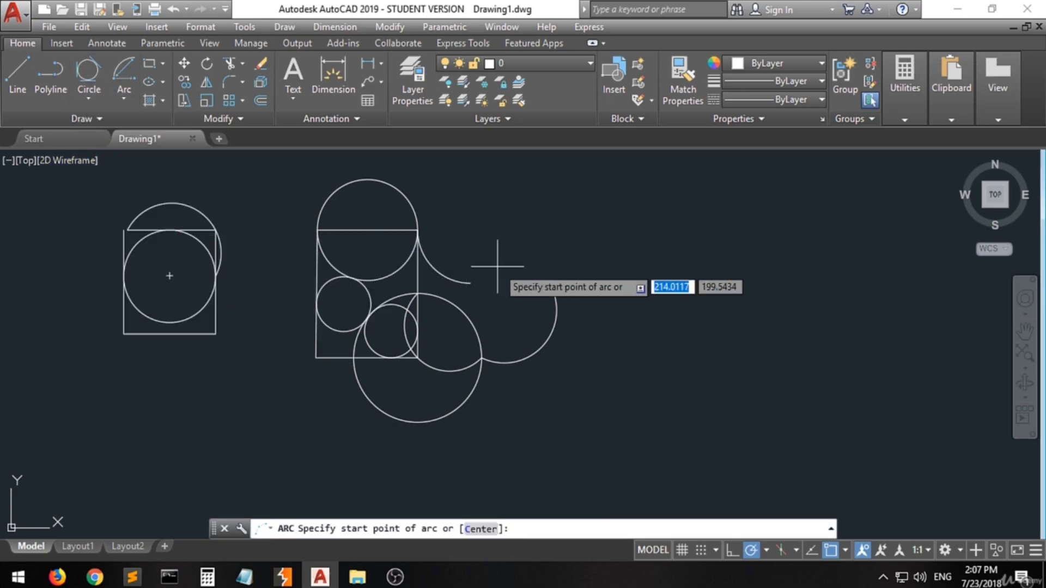
pyautogui.click(553, 289)
pyautogui.click(631, 263)
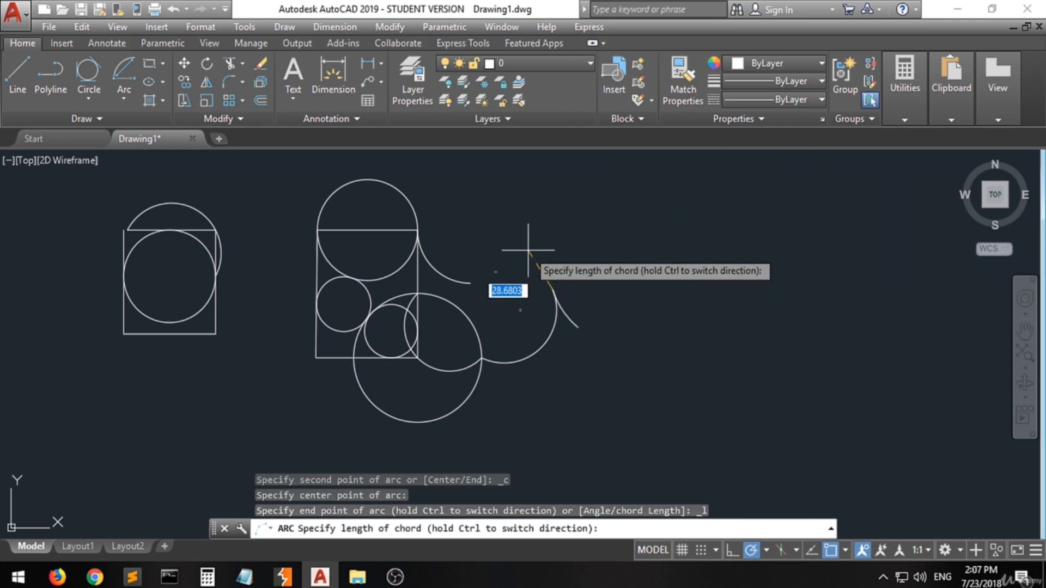
pyautogui.click(509, 222)
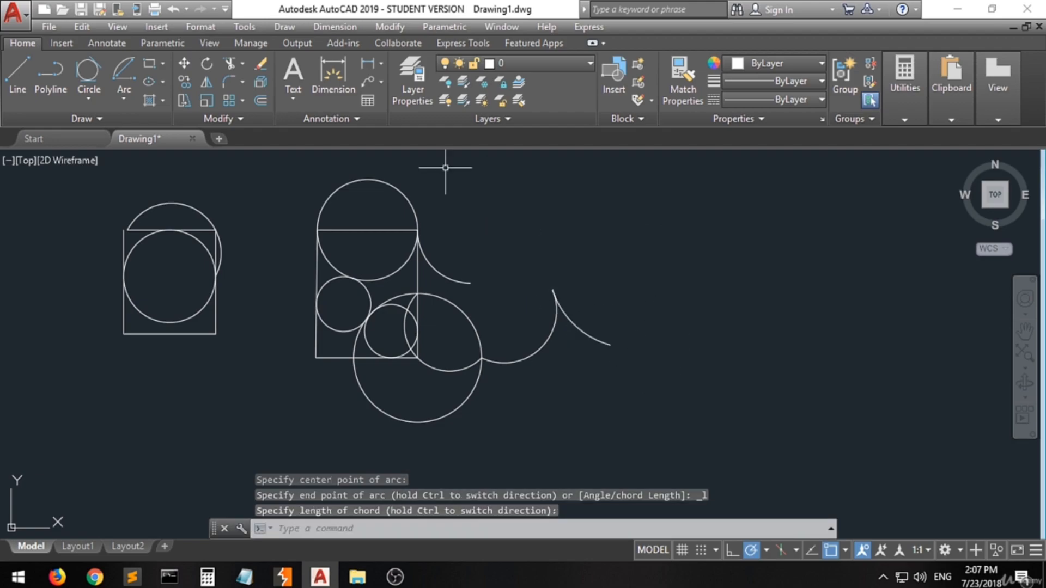
# Step: Select all the boxes, circles and arcs in the drawing and erase them
pyautogui.click(123, 100)
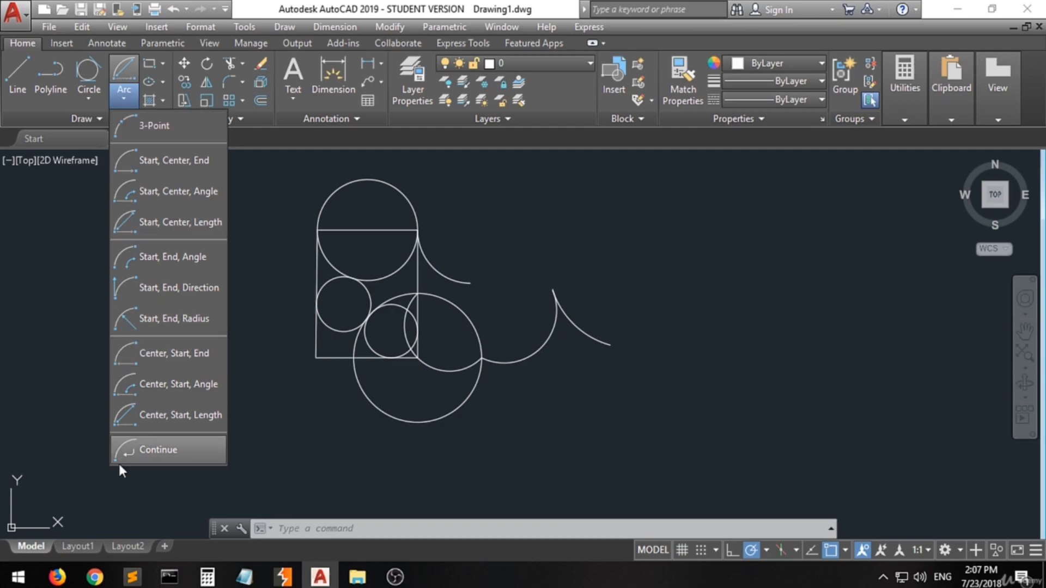
pyautogui.click(79, 239)
pyautogui.click(719, 181)
pyautogui.click(99, 448)
pyautogui.press('Delete')
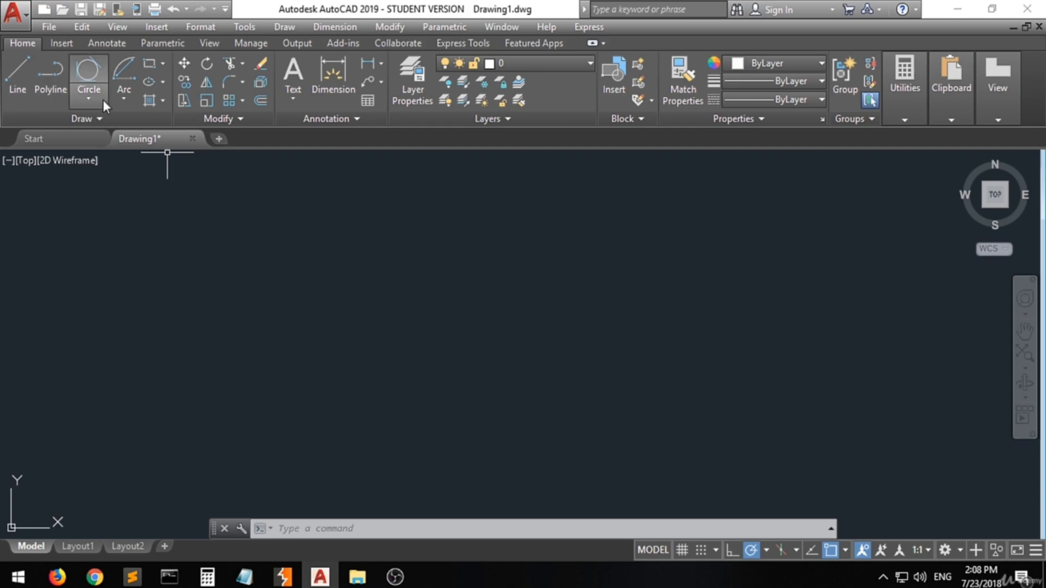
pyautogui.click(123, 100)
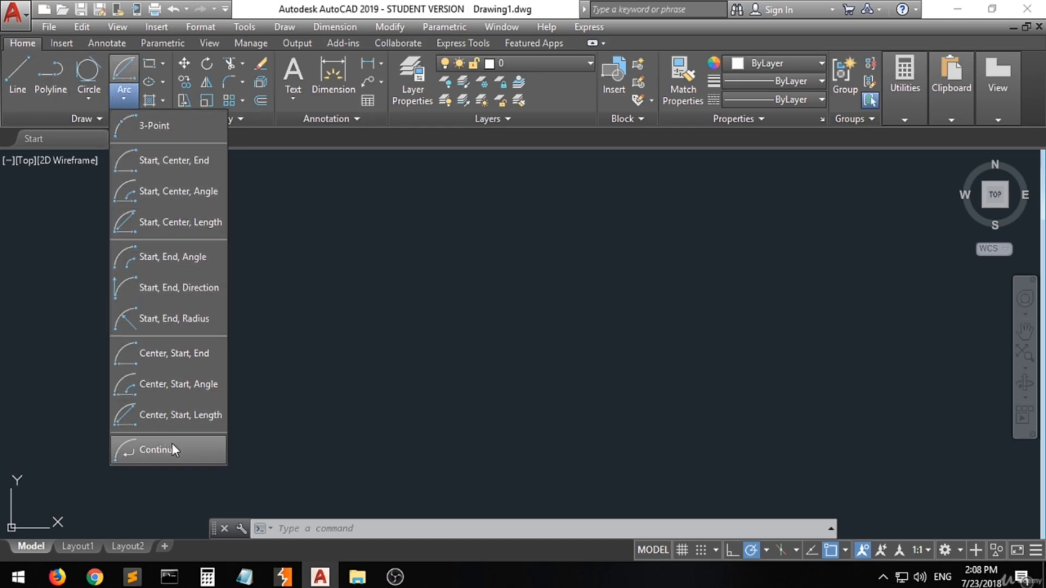
pyautogui.click(122, 103)
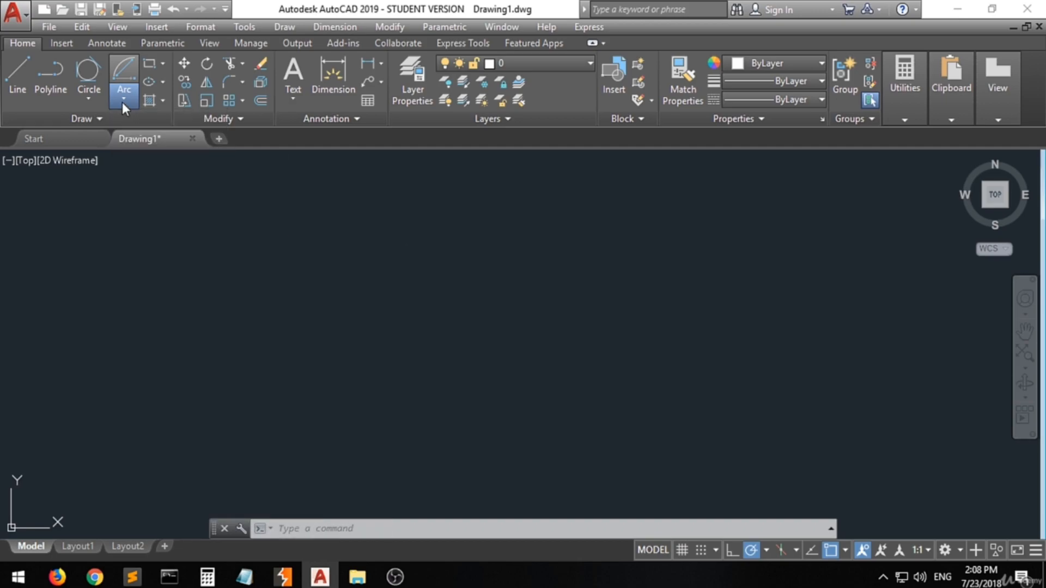
# Step: Draw a wide rectangle about 114 by 66 units and a separate upright rectangle about 53 units wide to its upper right
pyautogui.click(148, 63)
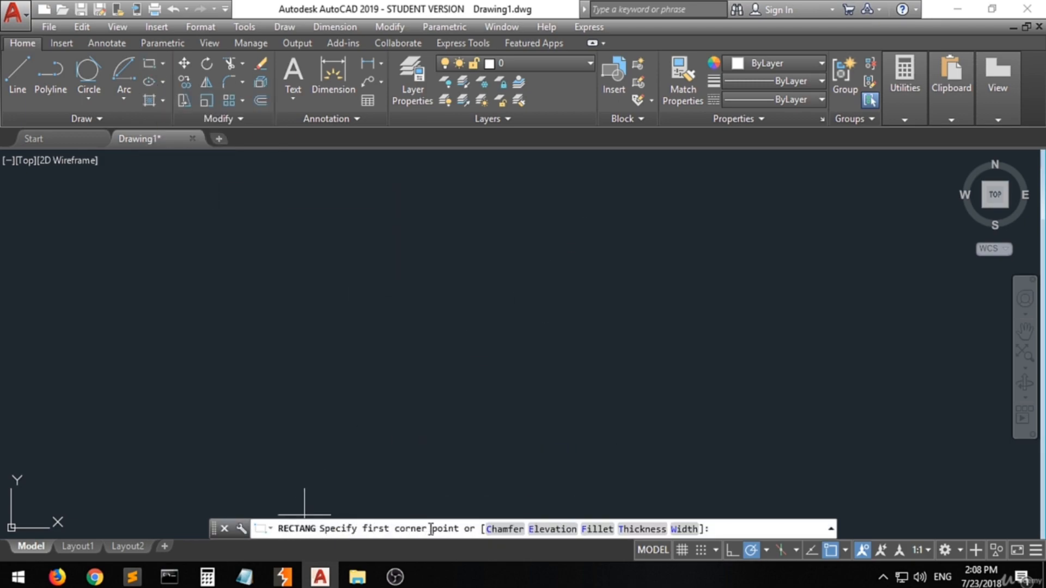
pyautogui.click(222, 408)
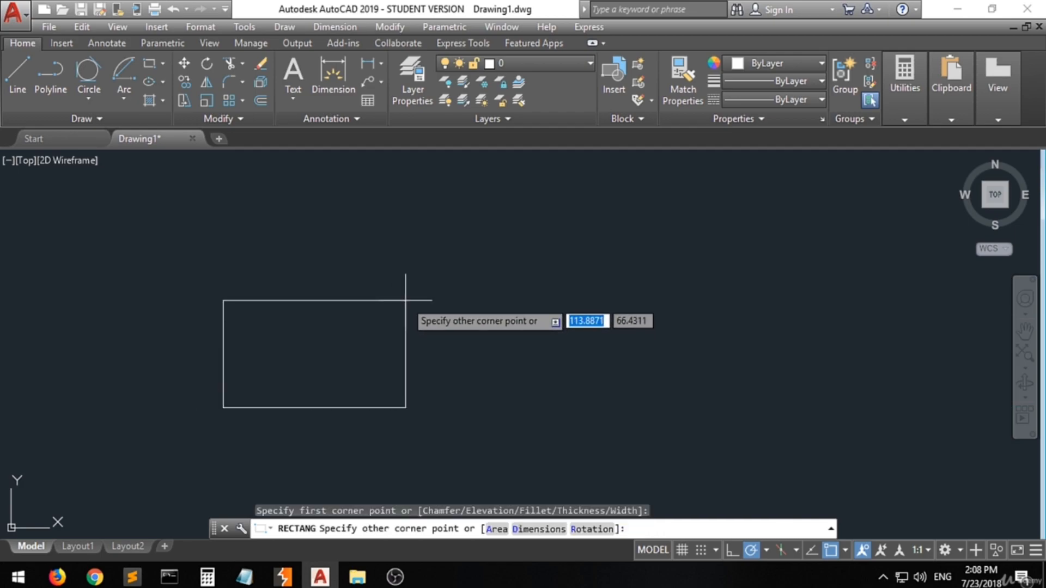
pyautogui.click(406, 301)
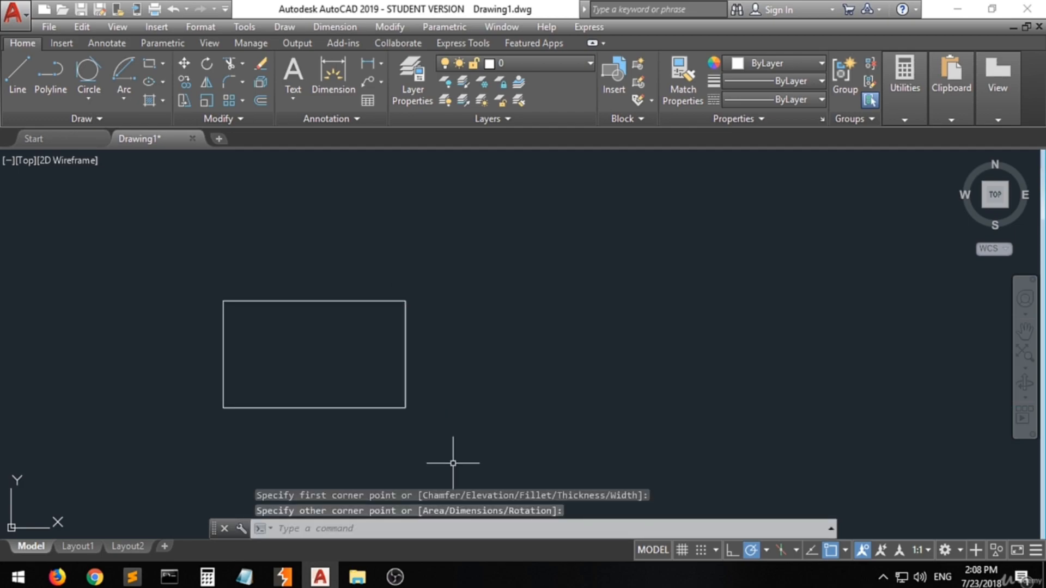
pyautogui.click(152, 67)
pyautogui.click(626, 206)
pyautogui.click(541, 336)
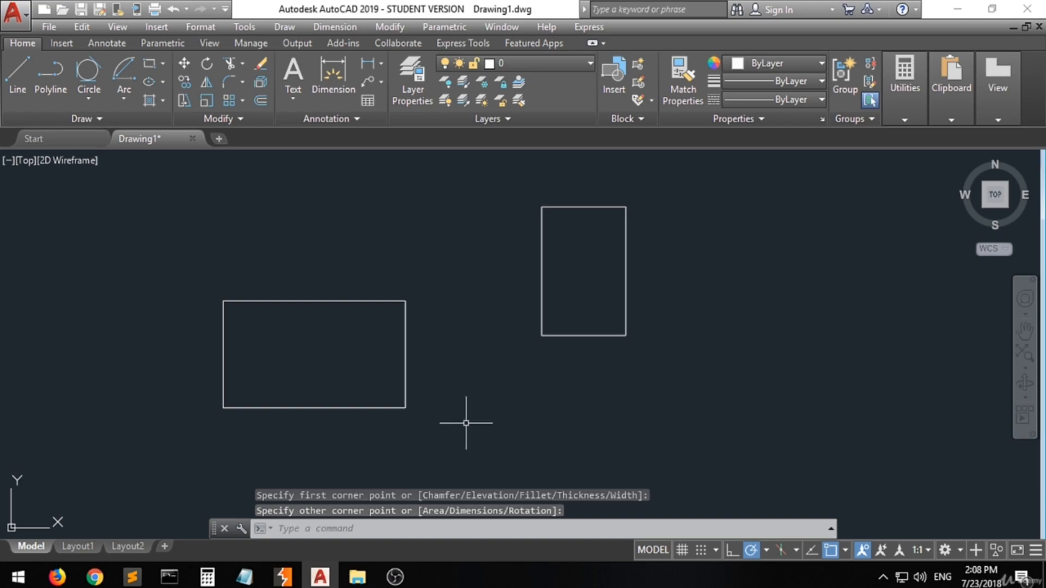
# Step: Draw a long, thin rectangle from inside the wide rectangle to just past the upright rectangle's right side, passing below it
pyautogui.click(152, 67)
pyautogui.click(298, 349)
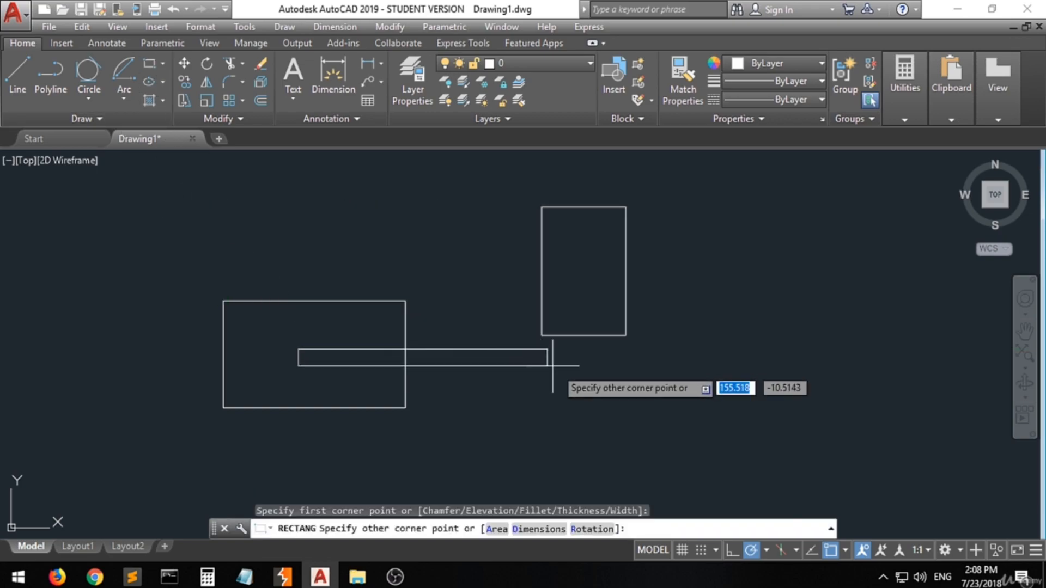
pyautogui.click(642, 388)
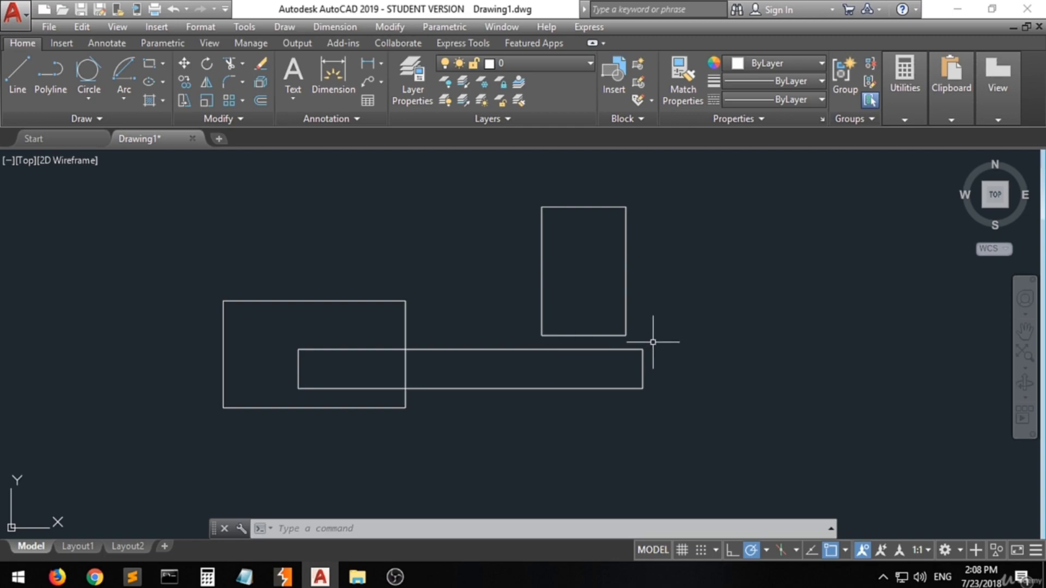
# Step: Draw an upright box from individual line segments to the right of the upright rectangle, ending back at its starting point
pyautogui.write('l')
pyautogui.press('Return')
pyautogui.click(660, 190)
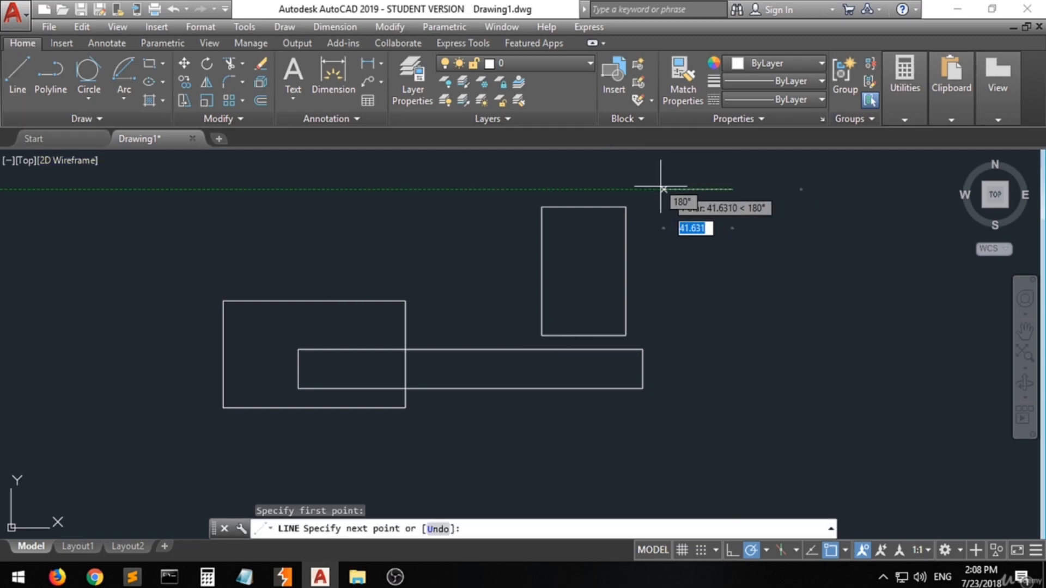
pyautogui.click(661, 326)
pyautogui.click(753, 326)
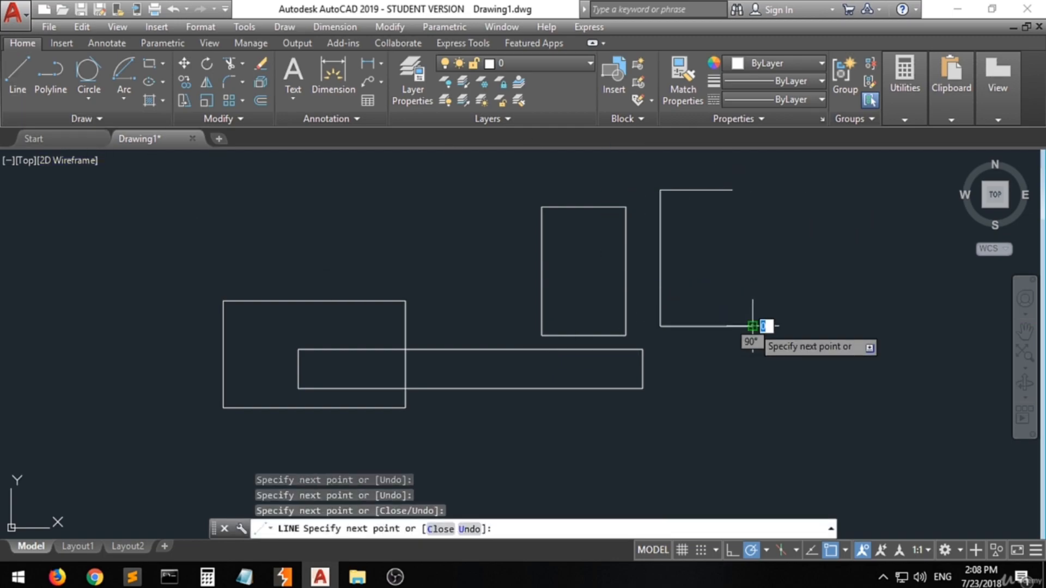
pyautogui.click(752, 191)
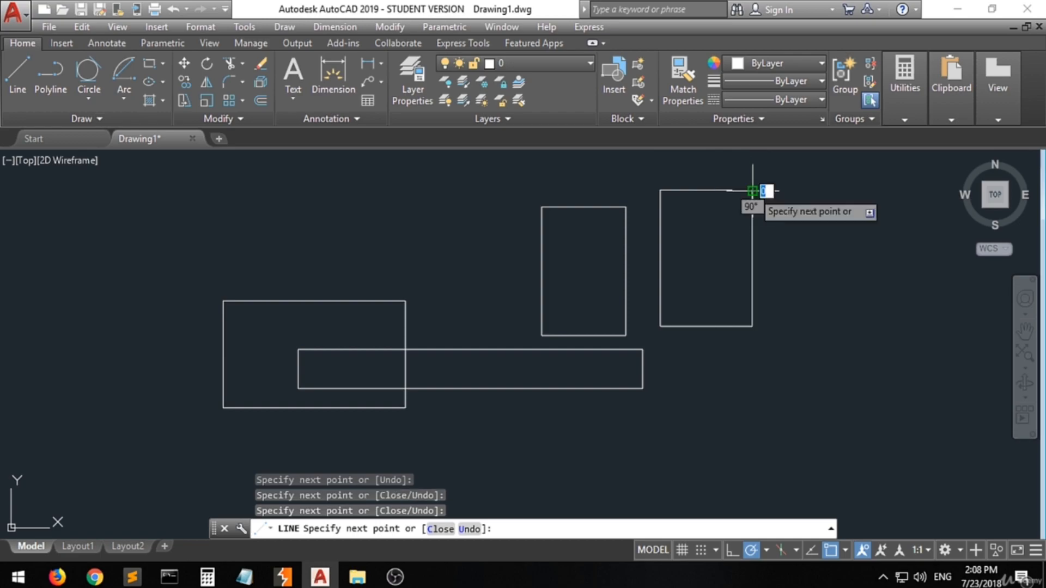
pyautogui.click(732, 190)
pyautogui.press('Return')
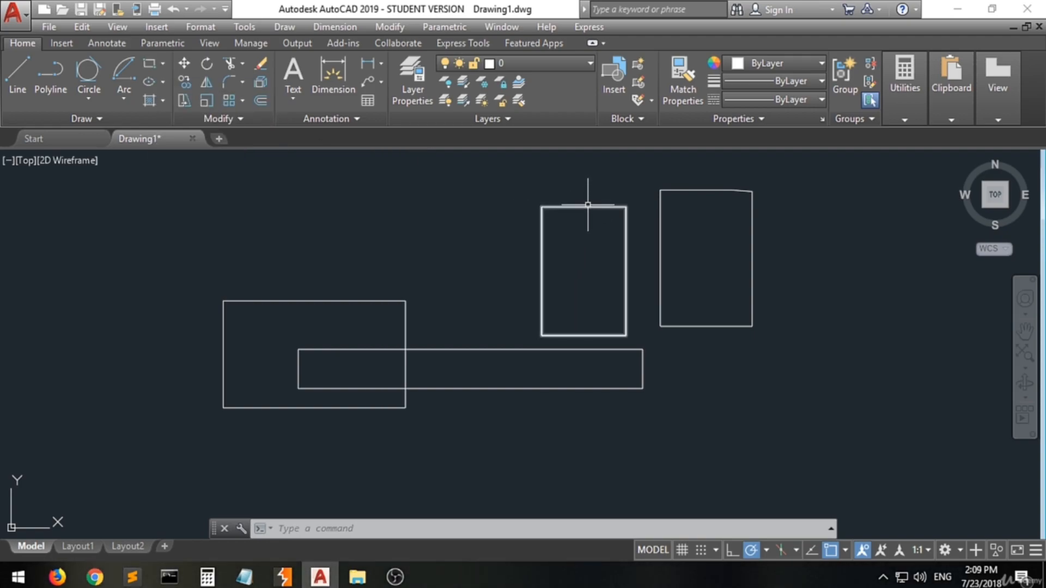
# Step: Draw a flat Axis, End ellipse using the wide rectangle's upper-left and upper-right corners as the axis endpoints
pyautogui.moveTo(588, 207)
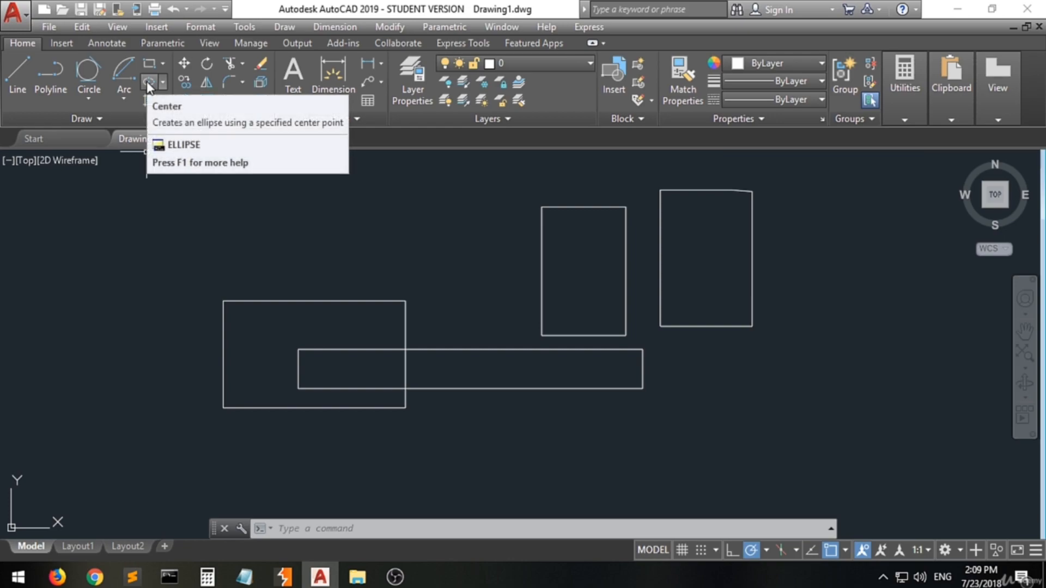
pyautogui.click(162, 84)
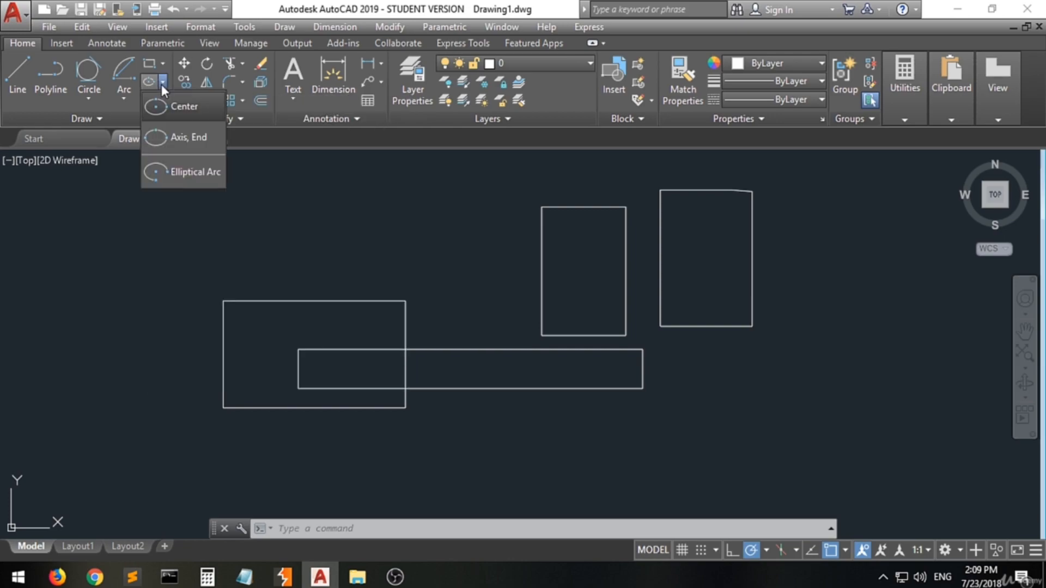
pyautogui.click(172, 140)
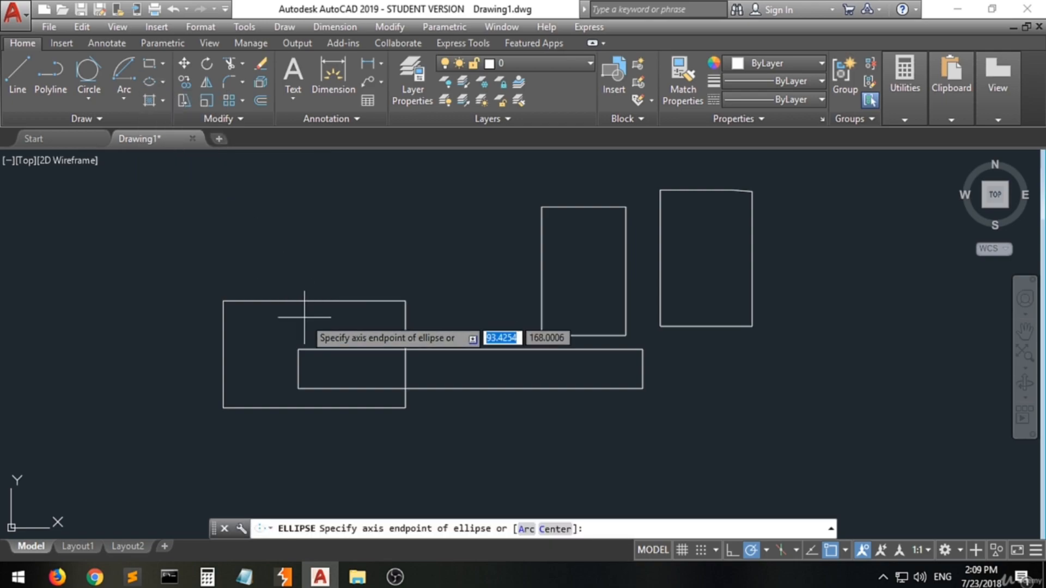
pyautogui.click(224, 300)
pyautogui.click(405, 300)
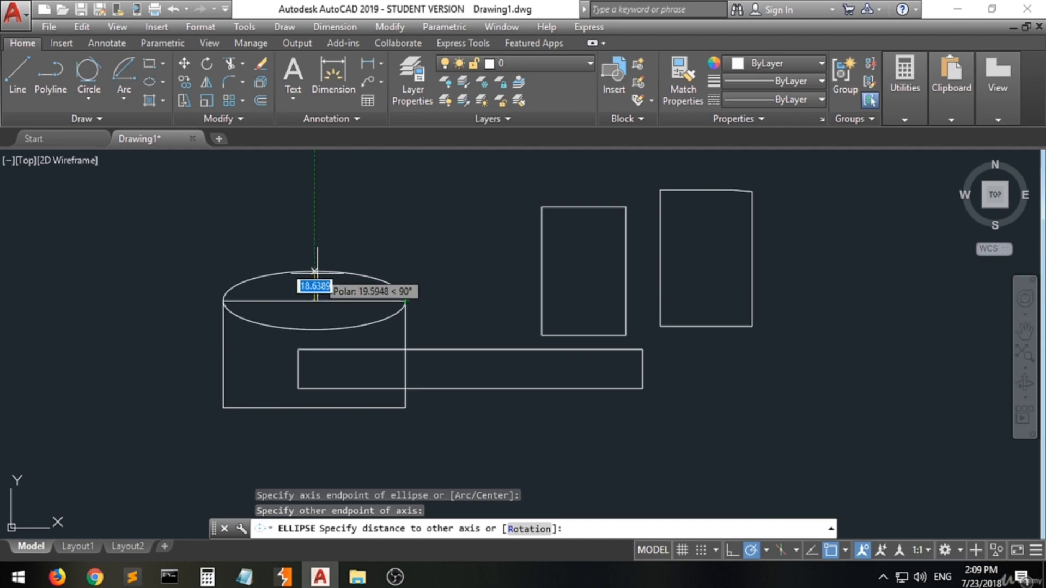
pyautogui.click(315, 277)
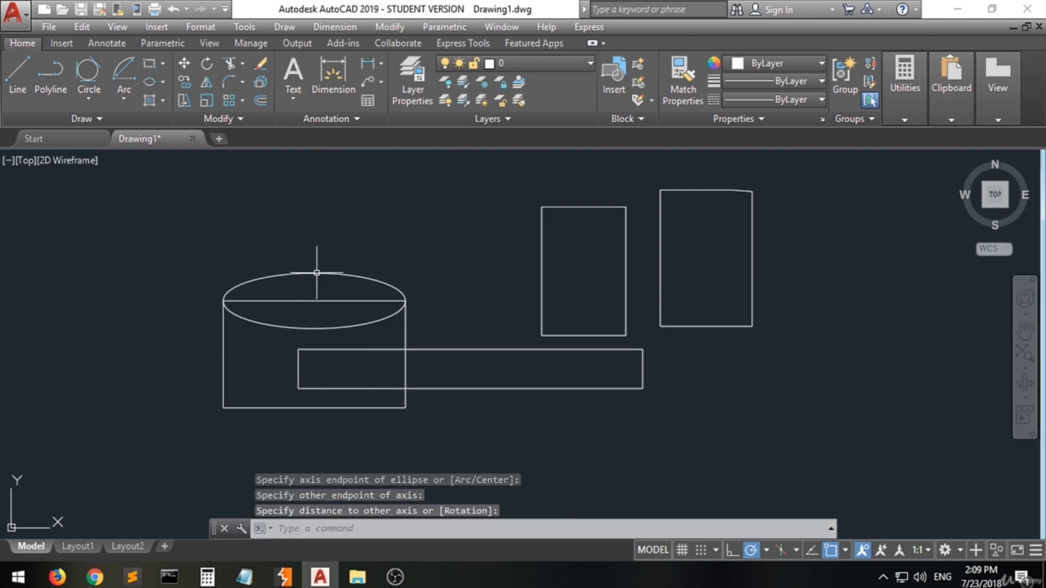
# Step: Draw an Axis, End ellipse across the upright rectangle's top edge with a distance of 10 to the other axis
pyautogui.click(145, 83)
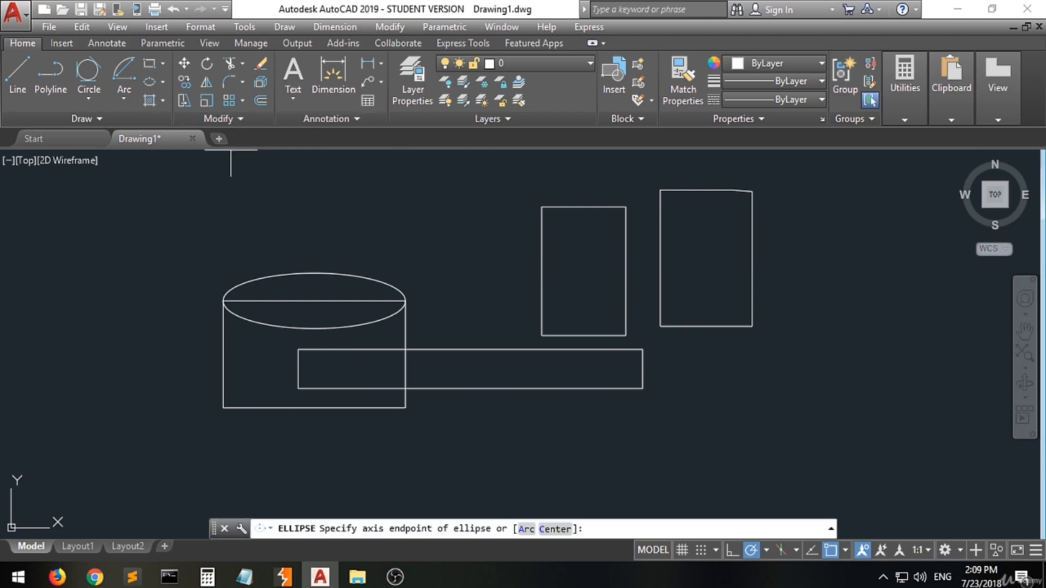
pyautogui.click(541, 206)
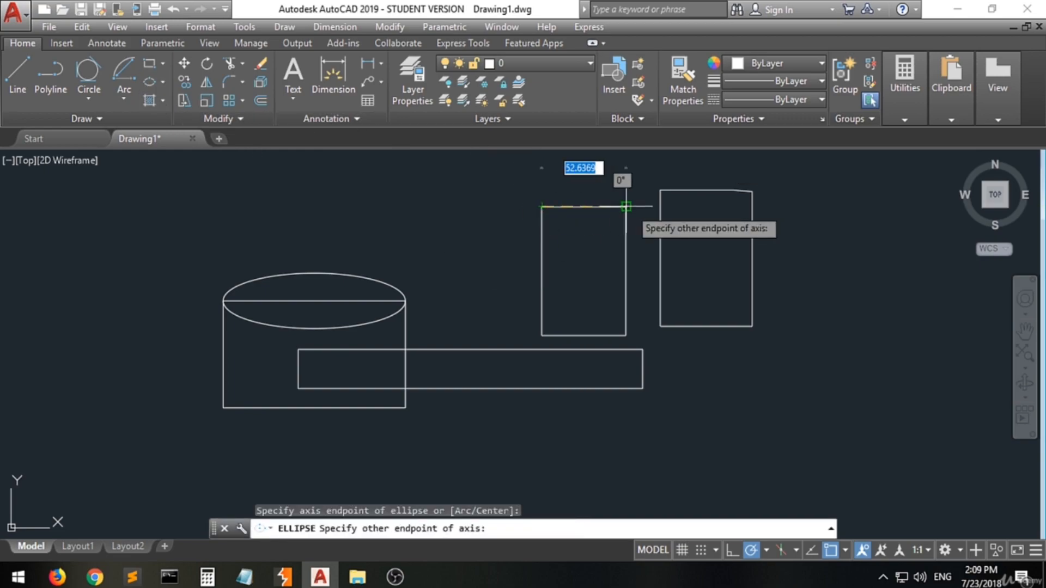
pyautogui.click(625, 206)
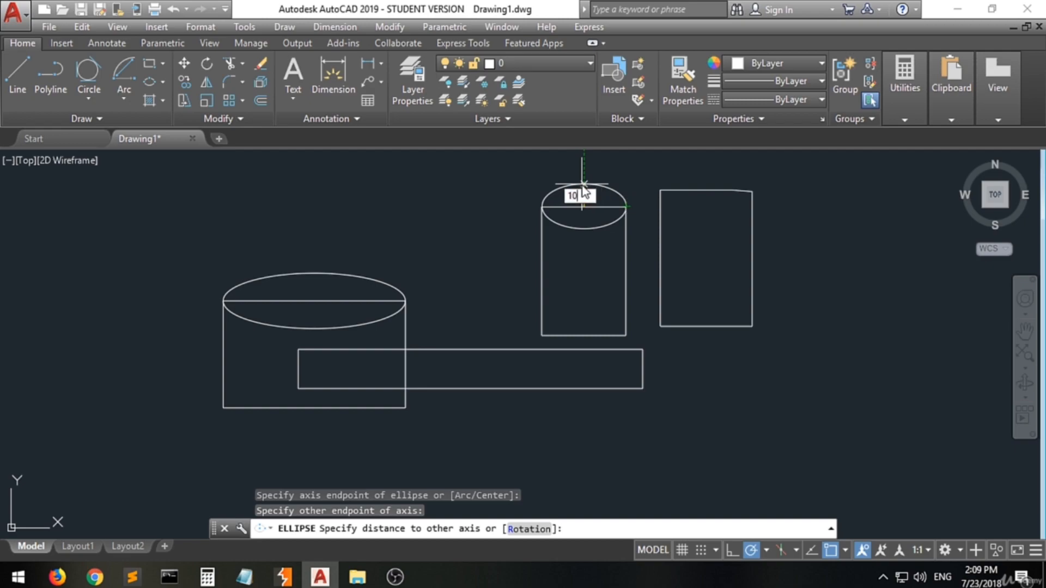
pyautogui.press('Return')
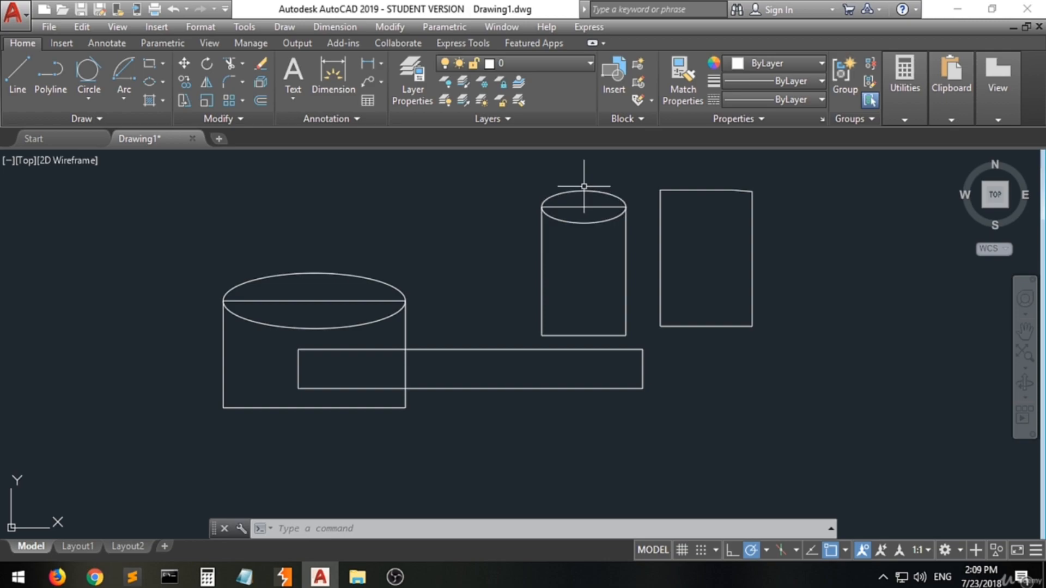
# Step: Draw a flat Center ellipse in the space between the two existing ellipses, with a horizontal semi-axis of about 39 units
pyautogui.click(164, 84)
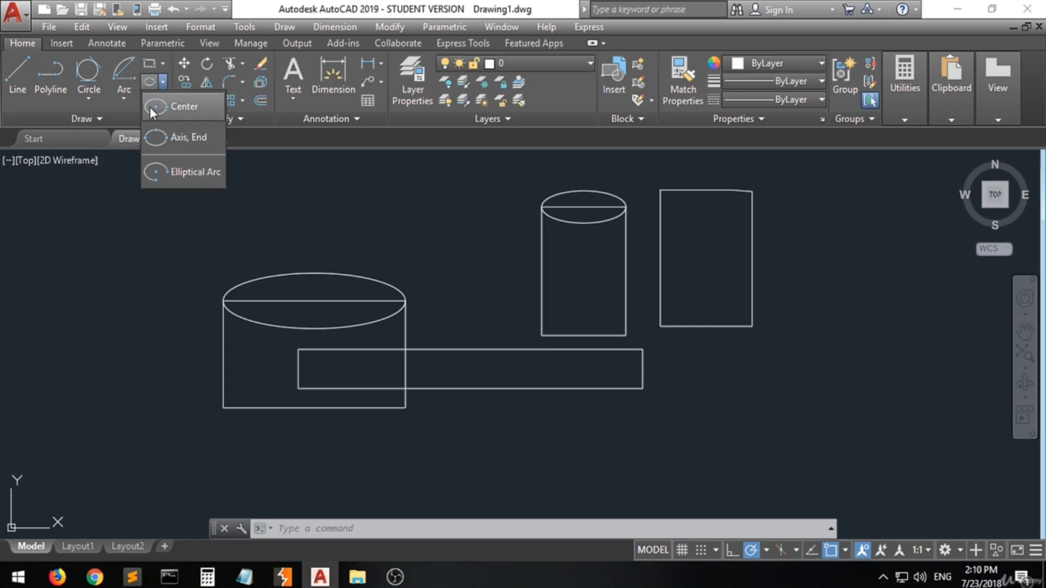
pyautogui.click(167, 106)
pyautogui.click(456, 225)
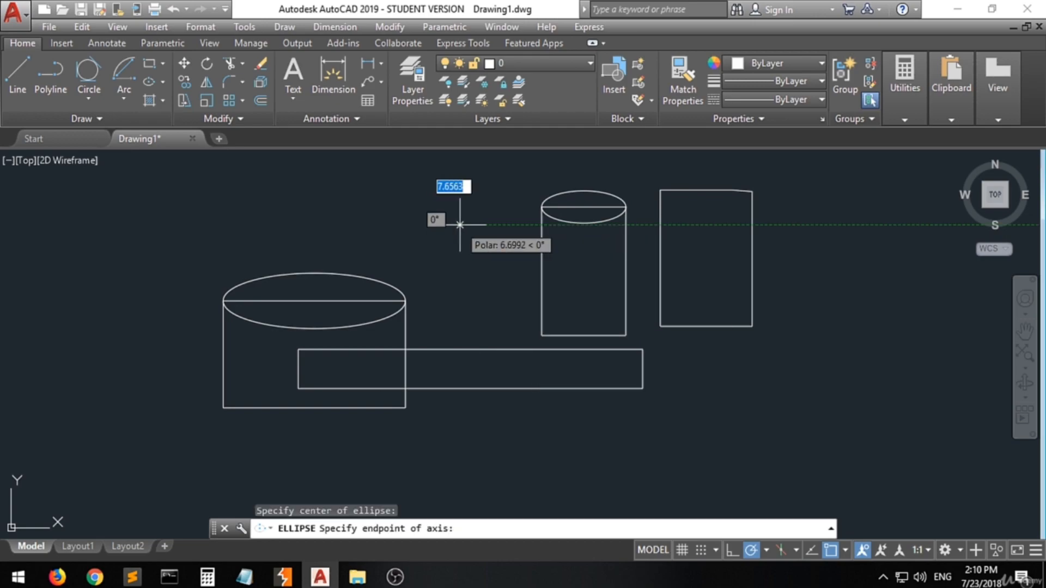
pyautogui.click(509, 232)
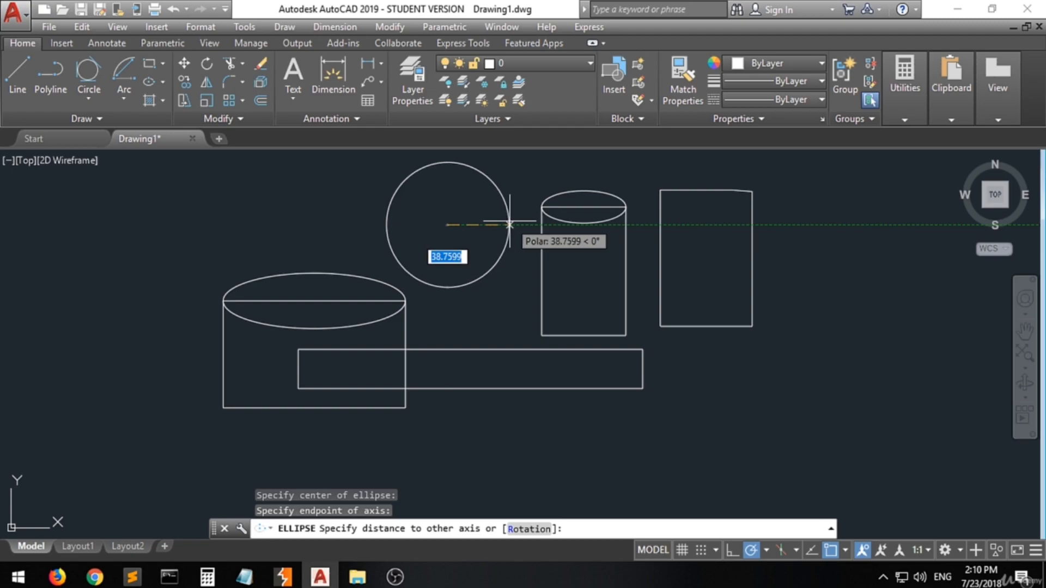
pyautogui.click(467, 209)
pyautogui.click(162, 82)
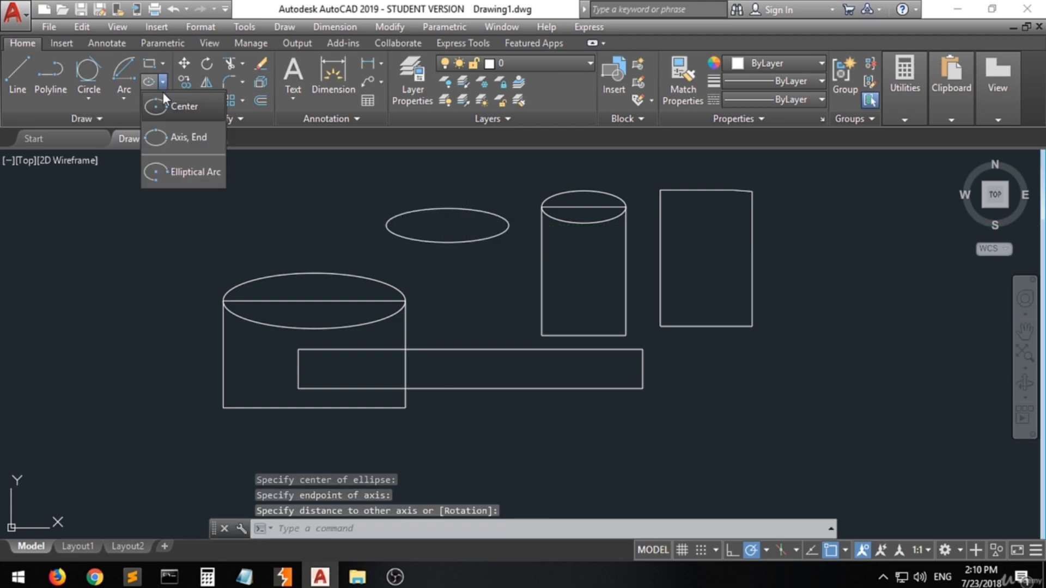
pyautogui.click(180, 173)
pyautogui.click(162, 215)
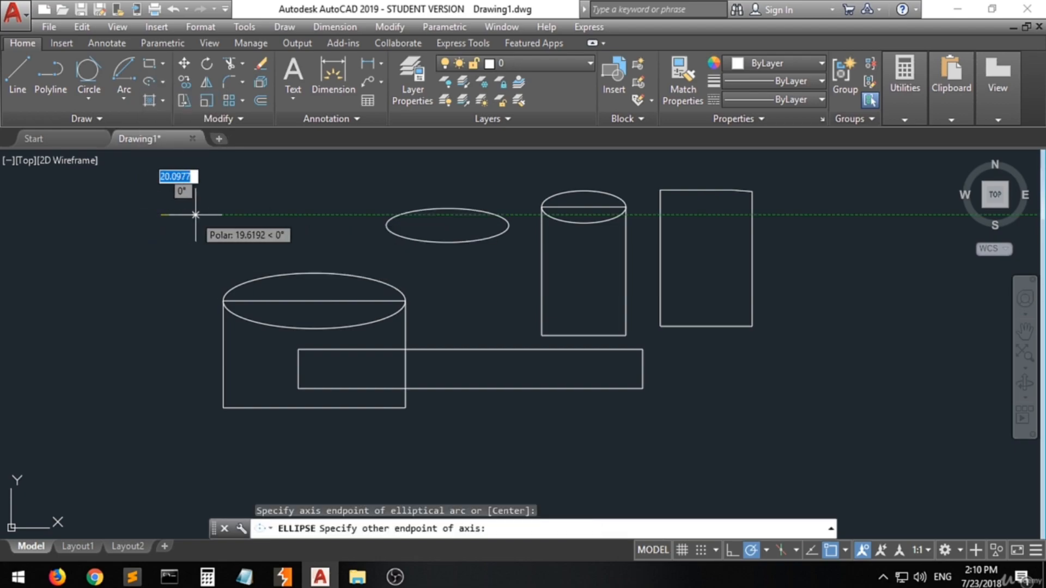
pyautogui.click(162, 207)
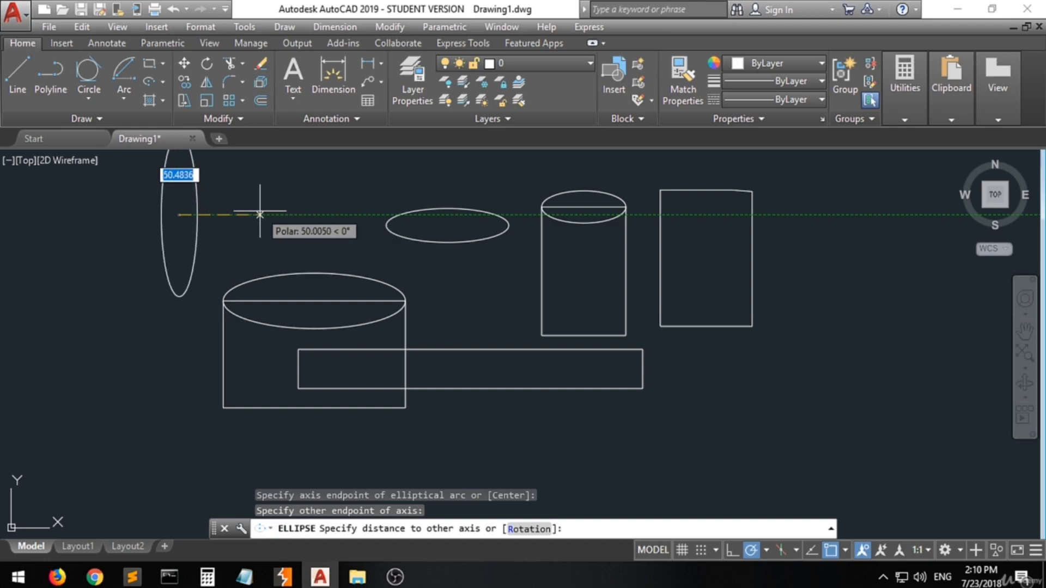
pyautogui.click(229, 214)
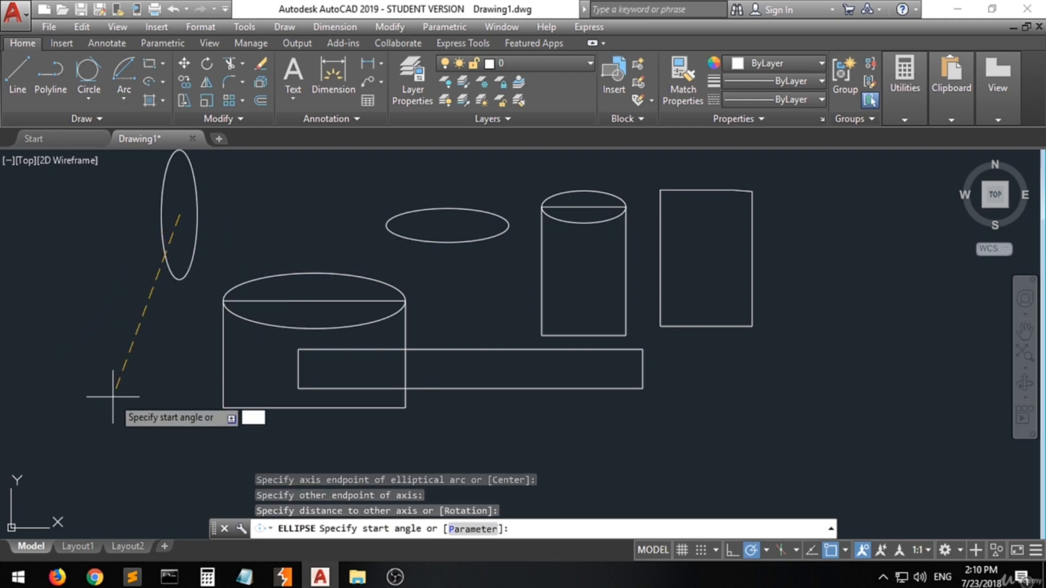
pyautogui.press('Return')
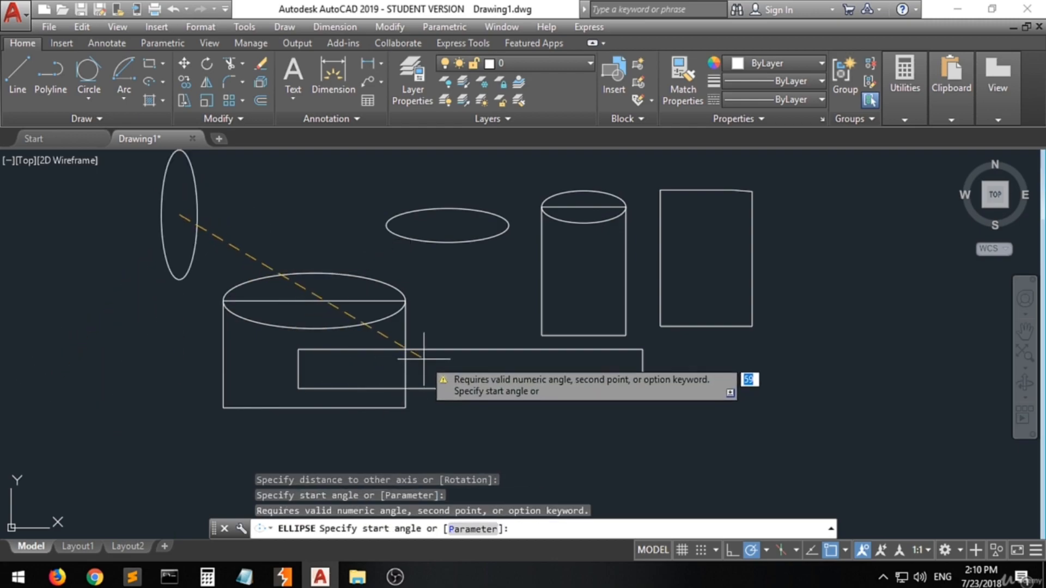
pyautogui.click(210, 222)
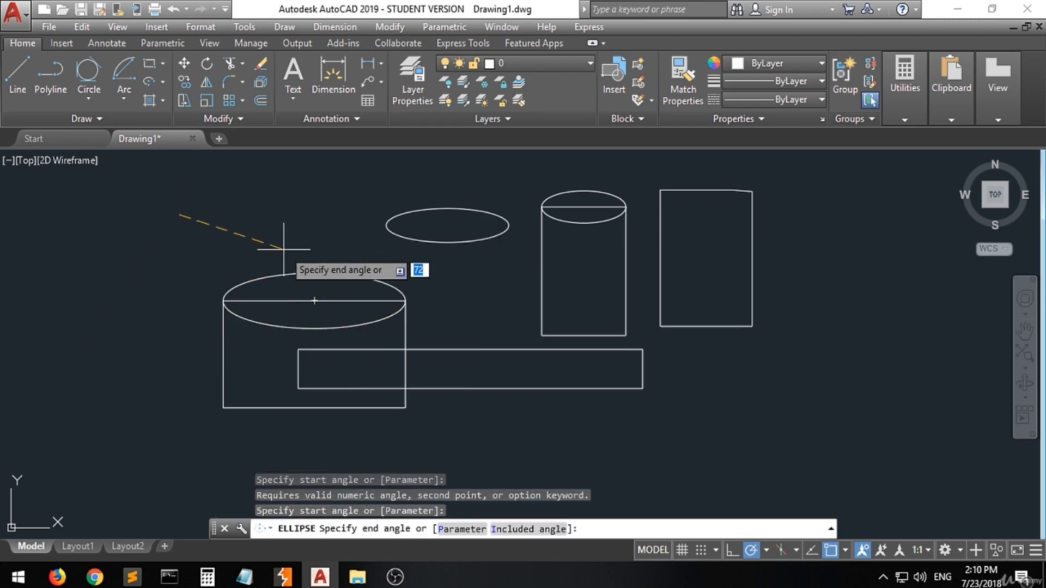
pyautogui.press('Escape')
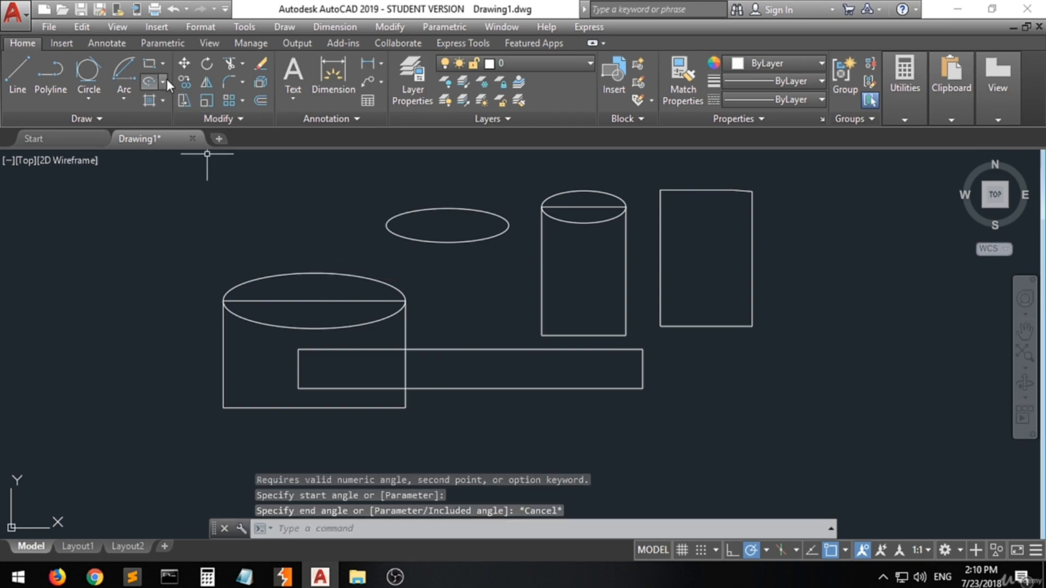